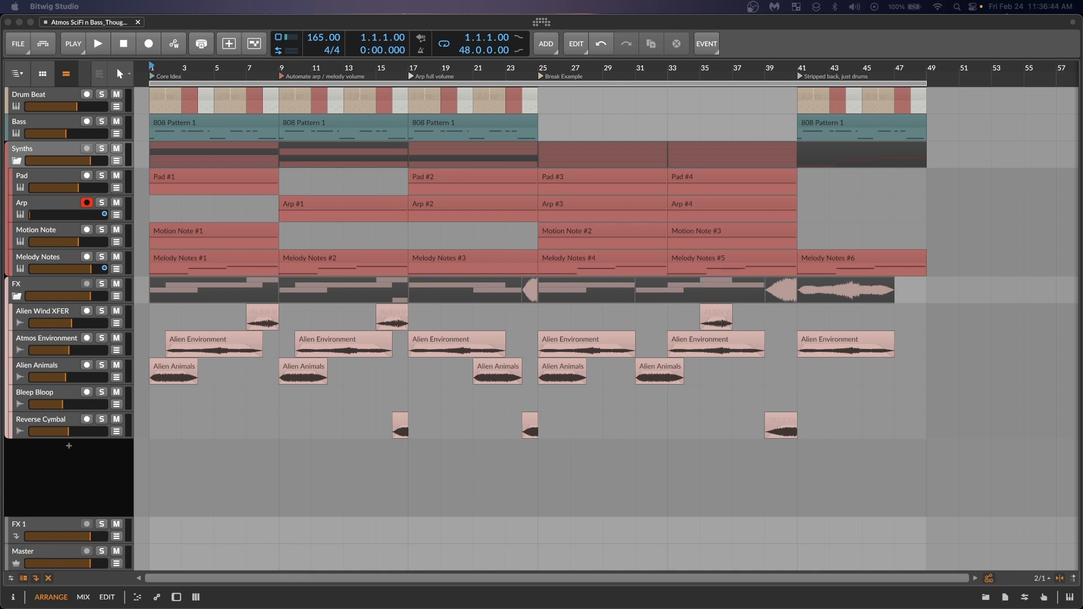
# Show the Drum Beat track's devices and shorten the arranger loop to the first four bars
pyautogui.doubleClick(59, 100)
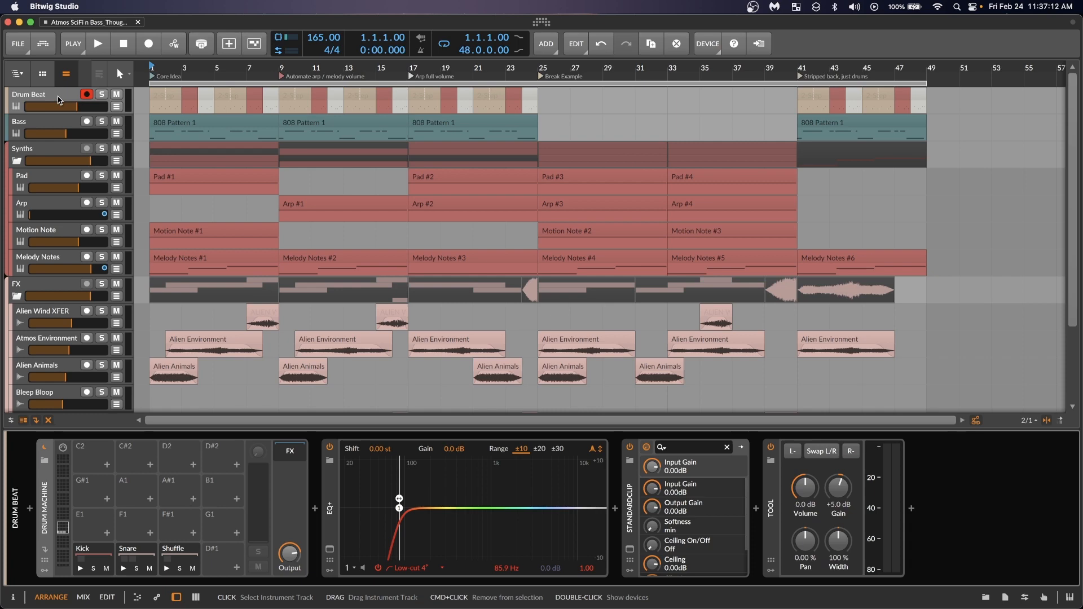
pyautogui.moveTo(152, 69); pyautogui.dragTo(153, 77)
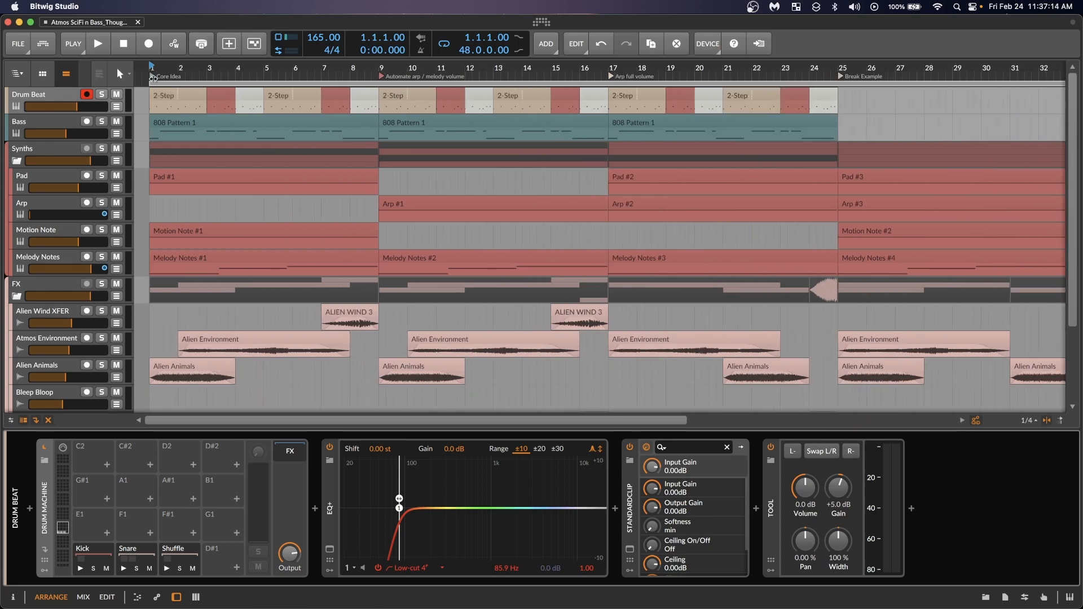
pyautogui.click(152, 101)
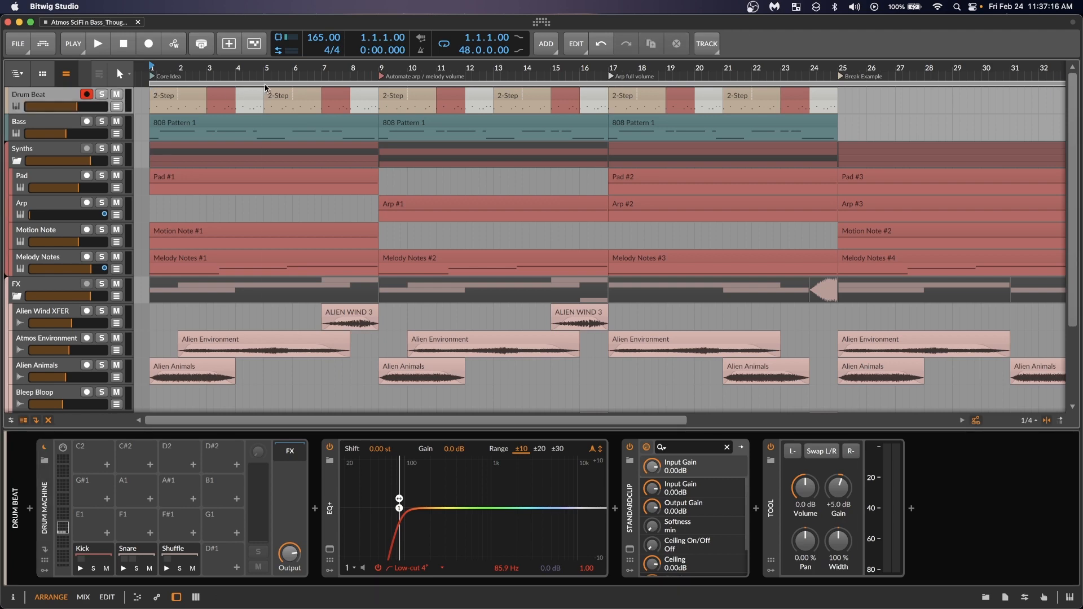
pyautogui.moveTo(264, 83); pyautogui.dragTo(149, 84)
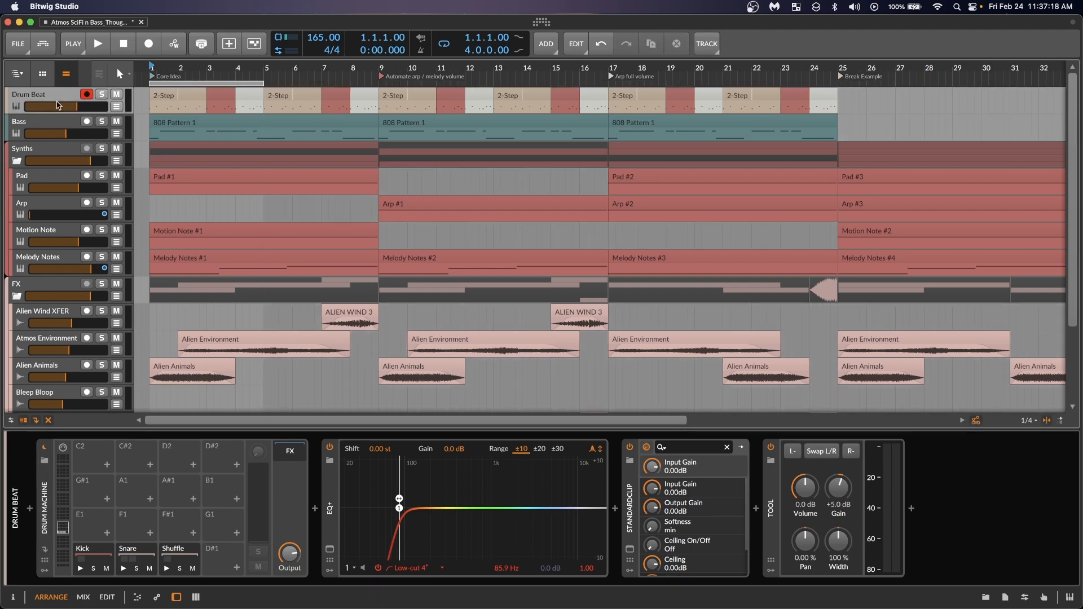
# Examine the Kick pad's Sampler waveform in the Drum Machine and audition the kick
pyautogui.click(87, 552)
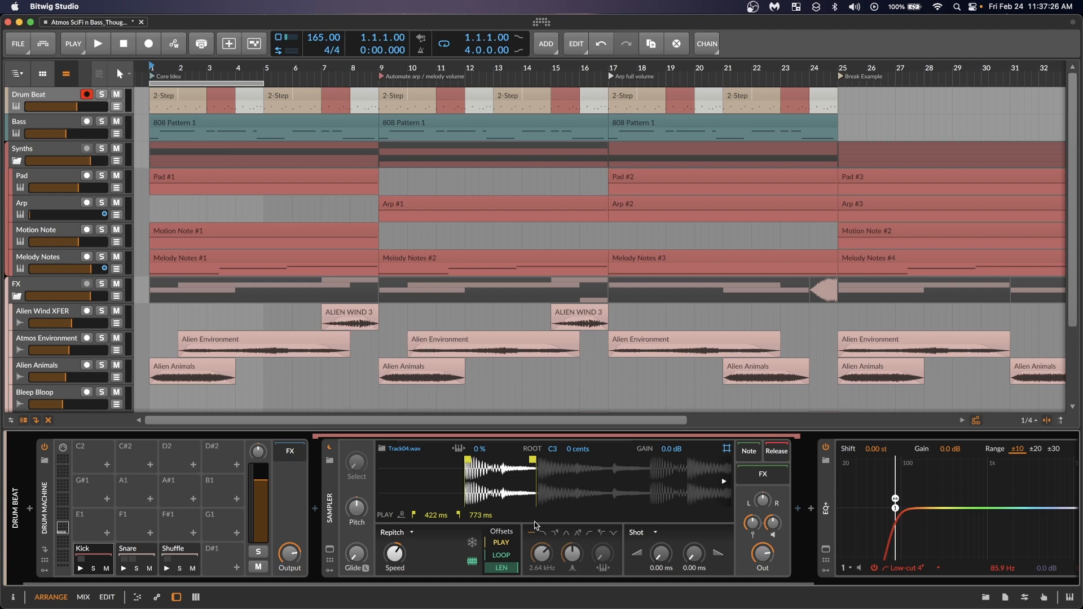
pyautogui.moveTo(551, 483); pyautogui.dragTo(551, 522)
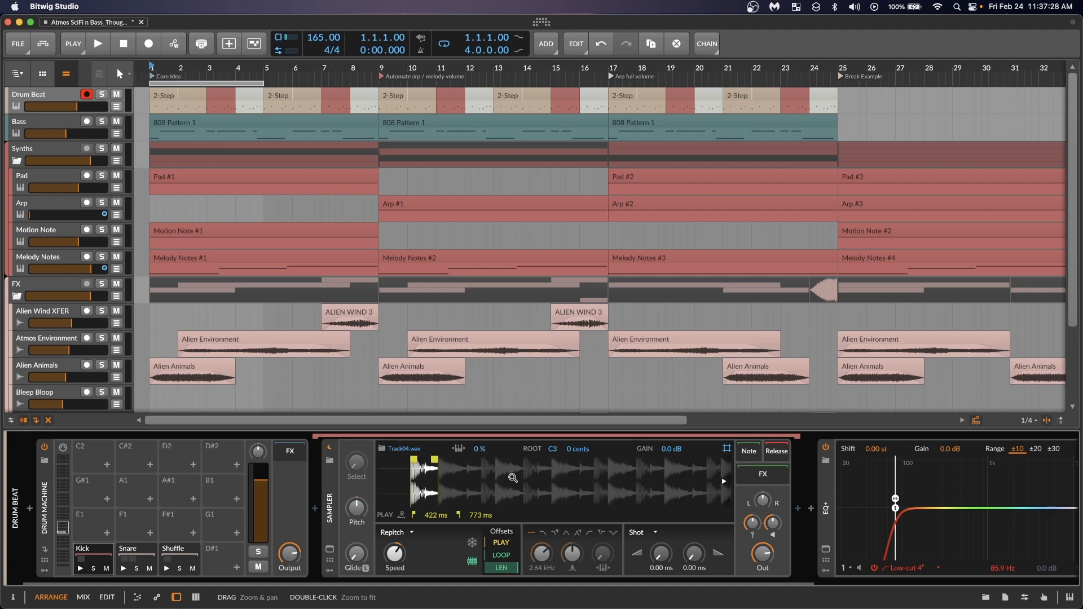
pyautogui.moveTo(516, 473); pyautogui.dragTo(515, 489)
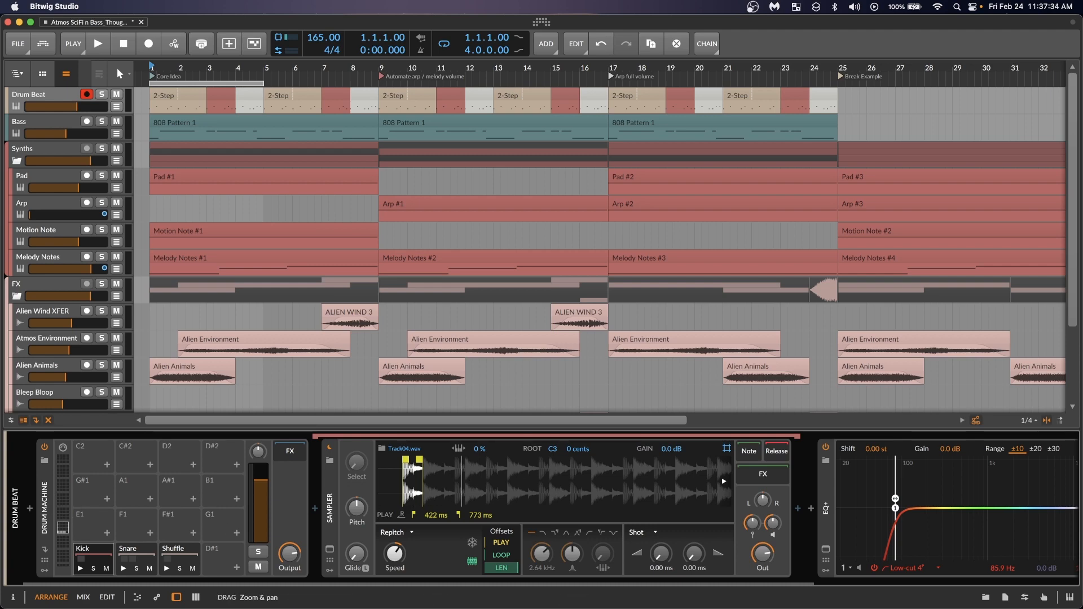
pyautogui.click(93, 554)
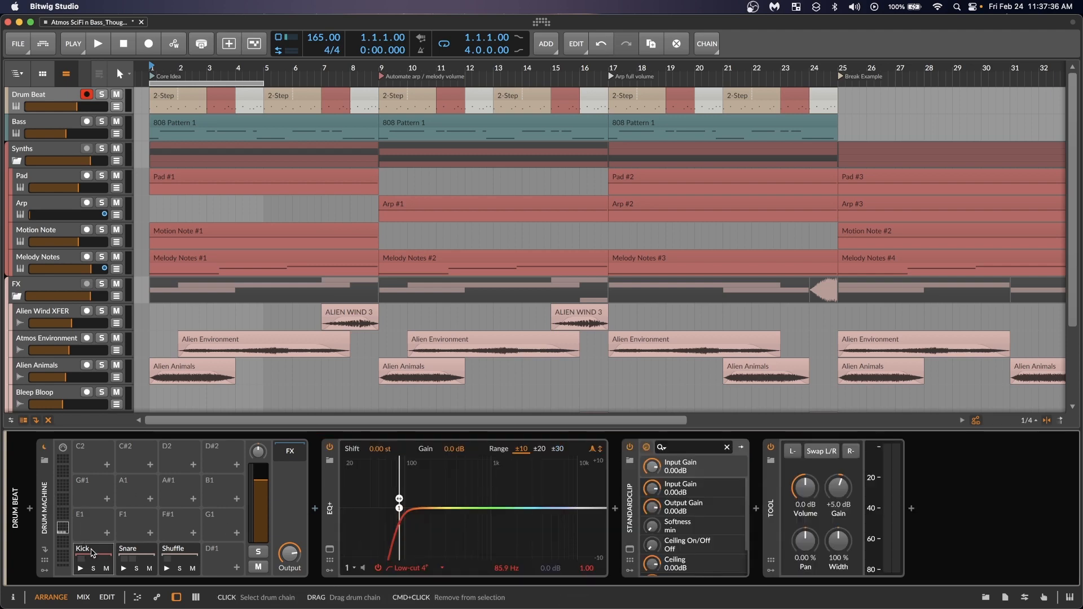
pyautogui.click(92, 554)
pyautogui.click(80, 569)
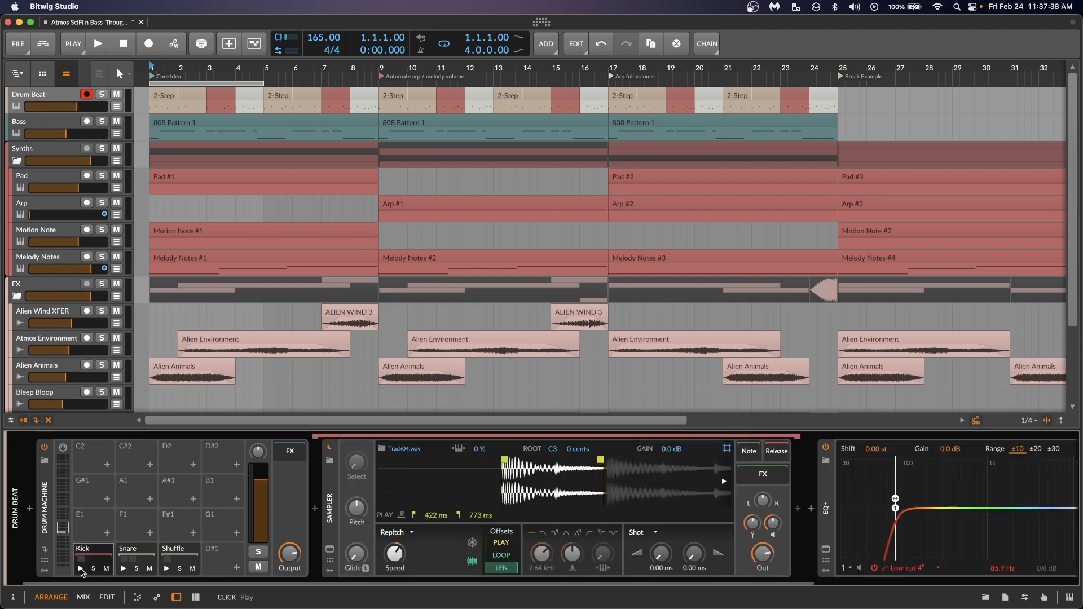
pyautogui.click(80, 570)
pyautogui.click(80, 568)
# Inspect the Snare pad's Sampler and Rev Intensity plug-in window, and audition the snare
pyautogui.click(141, 553)
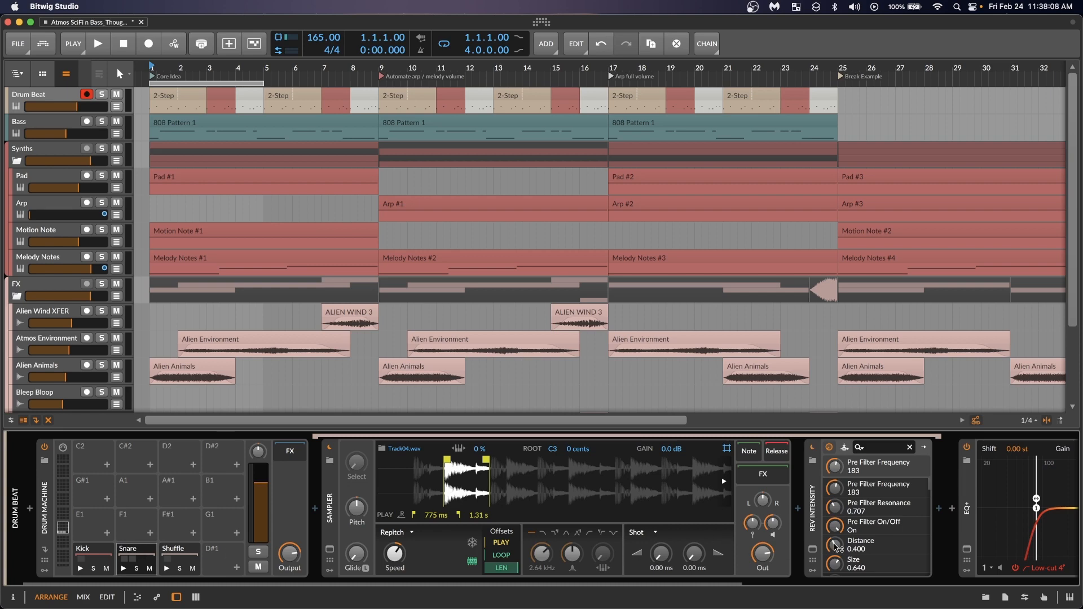
pyautogui.click(812, 549)
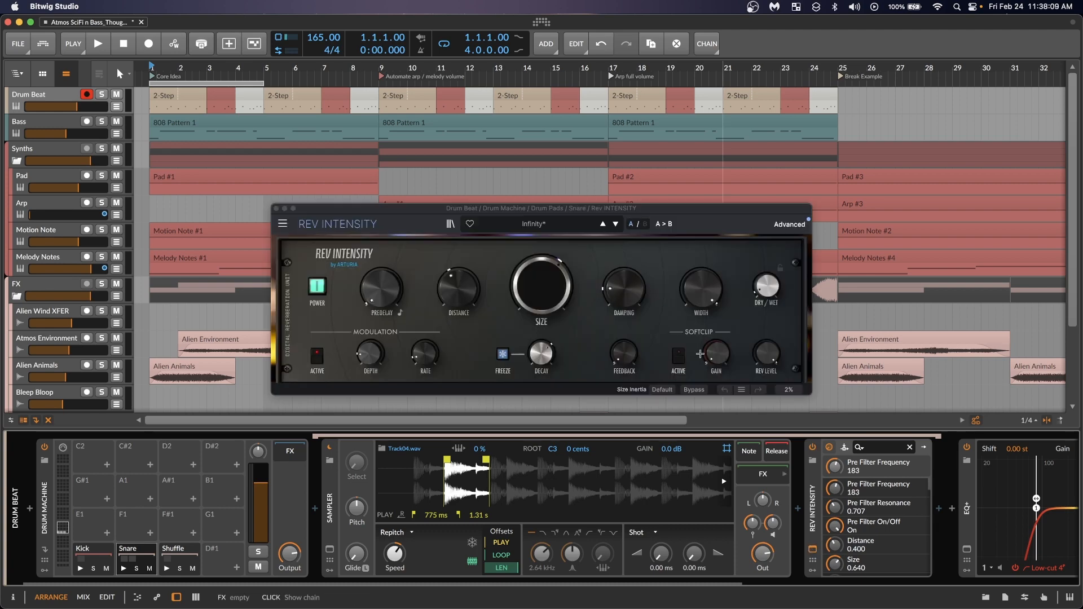
pyautogui.click(276, 208)
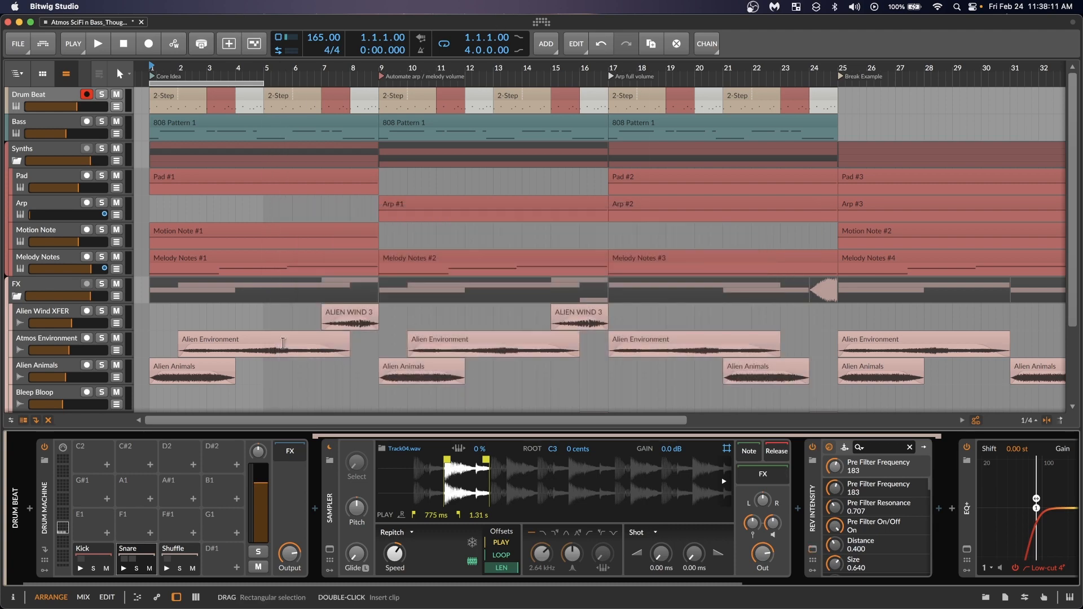
pyautogui.click(123, 568)
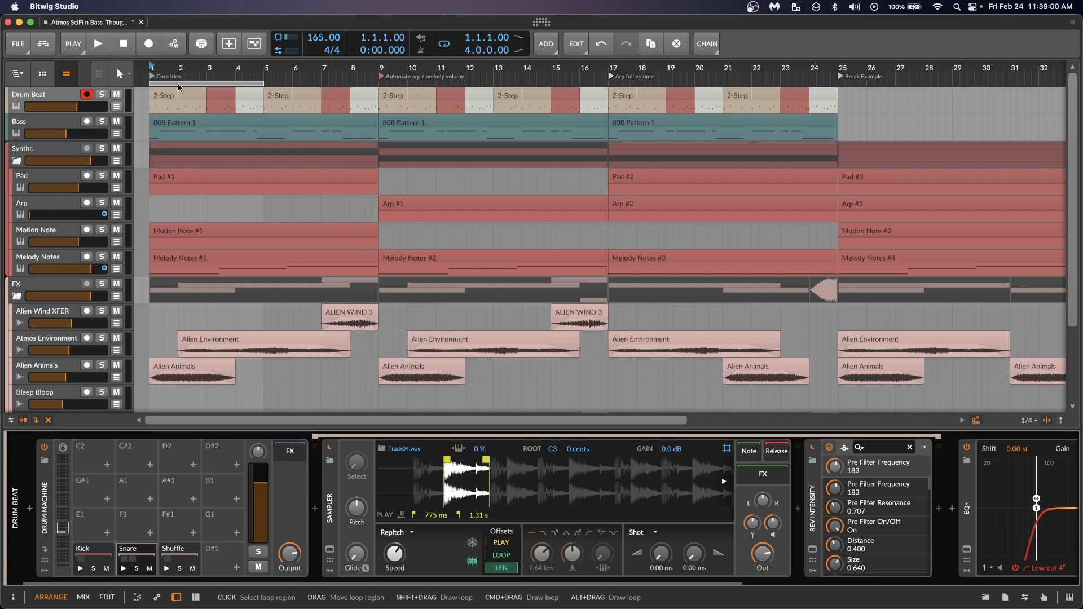
# View the first 2-Step clip's notes on the Drum Beat track and play it briefly
pyautogui.click(190, 97)
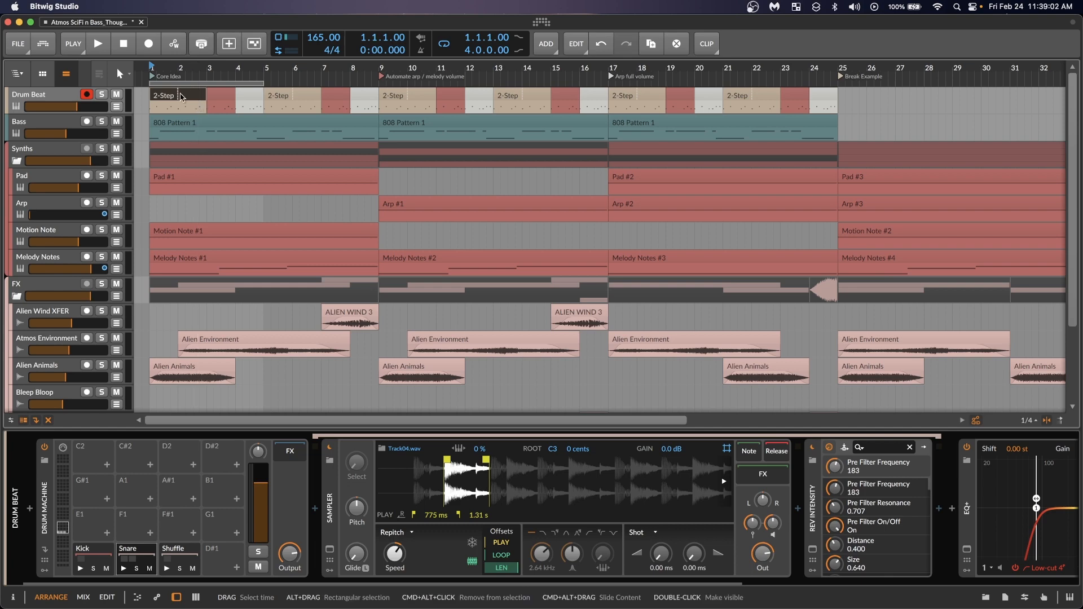
pyautogui.doubleClick(195, 94)
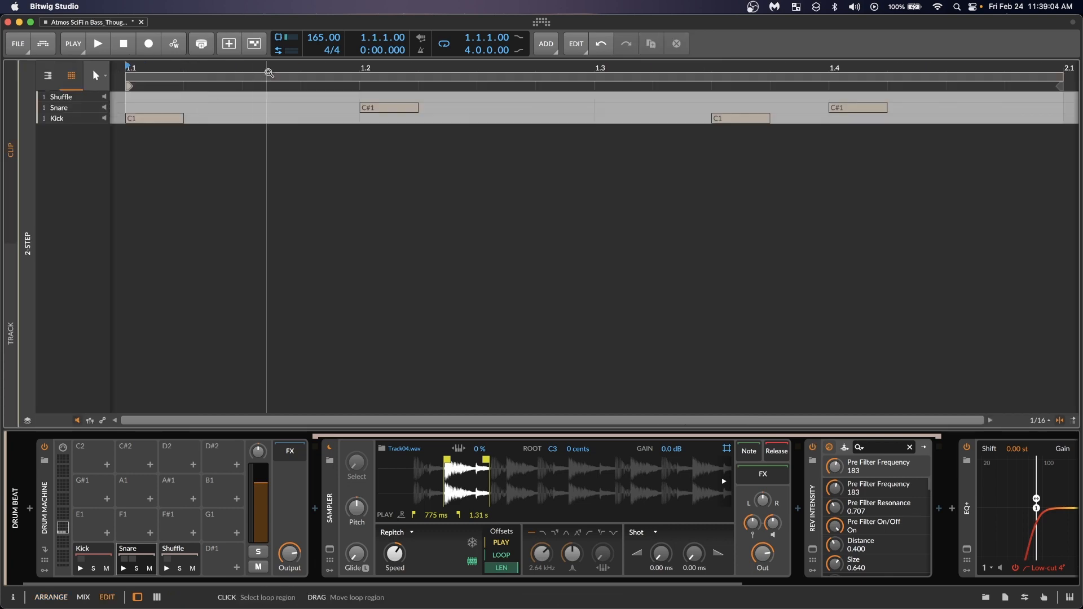
pyautogui.moveTo(266, 69); pyautogui.dragTo(266, 68)
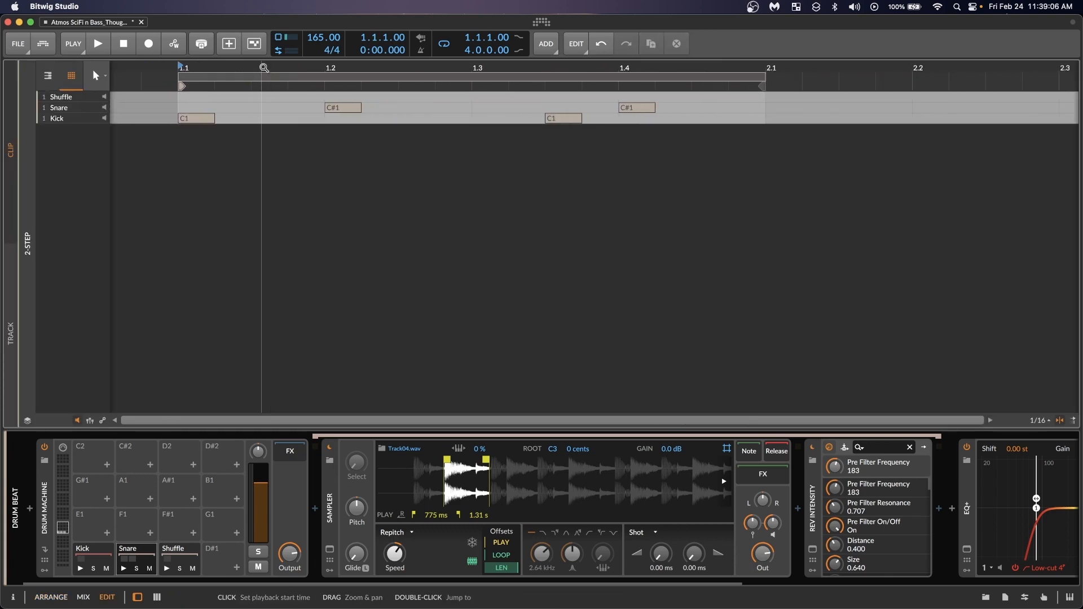
pyautogui.press('space')
pyautogui.press('space')
# Solo the Drum Beat track and listen to the 2-Step pattern while viewing its notes
pyautogui.press('Tab')
pyautogui.press('Tab')
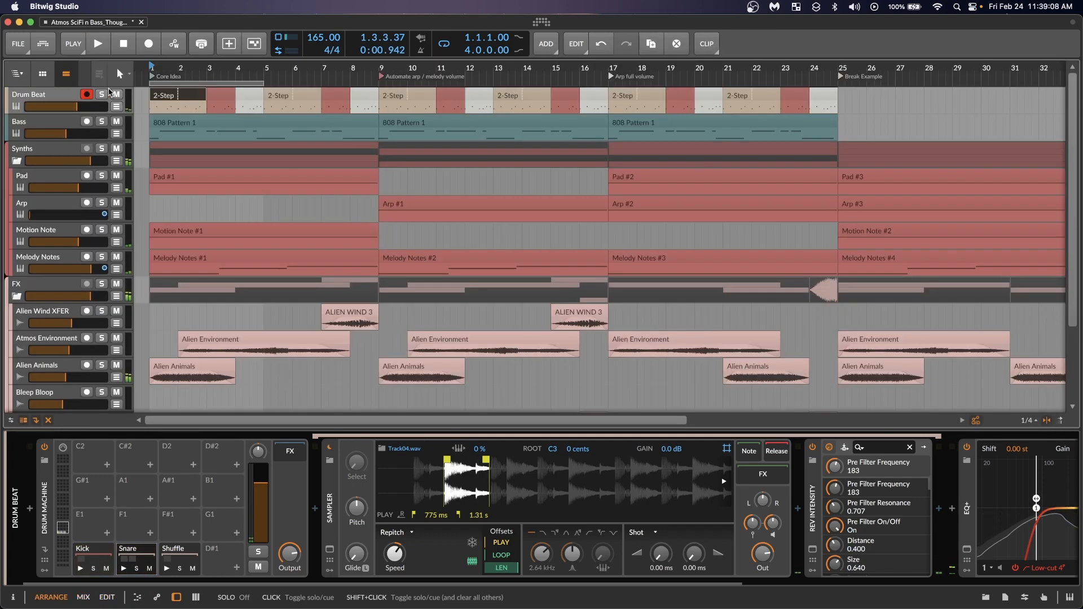
pyautogui.click(106, 96)
pyautogui.press('Tab')
pyautogui.press('Tab')
pyautogui.press('space')
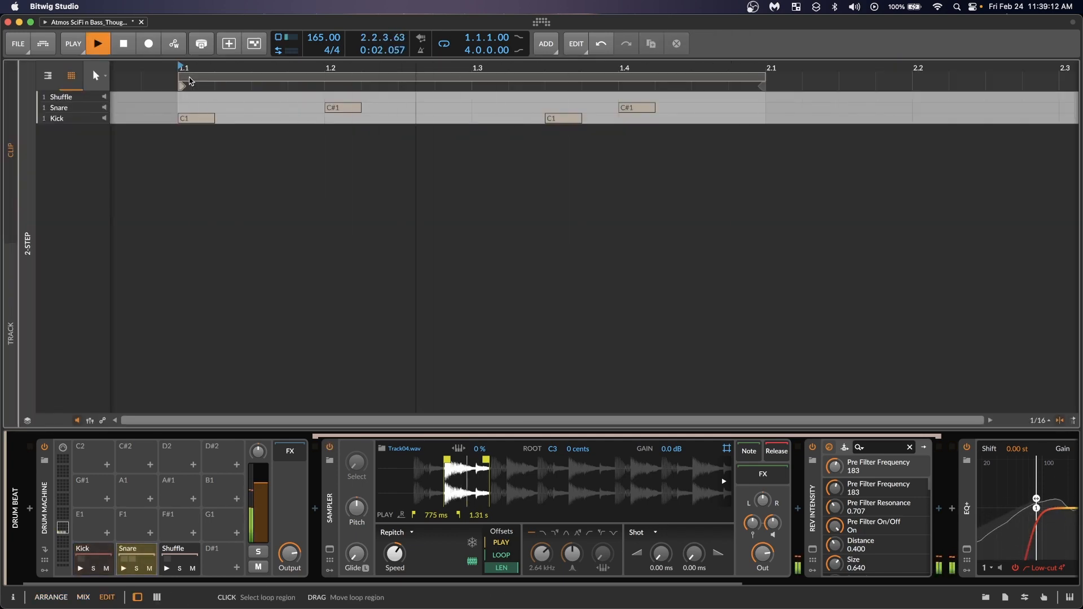
pyautogui.press('space')
pyautogui.press('Tab')
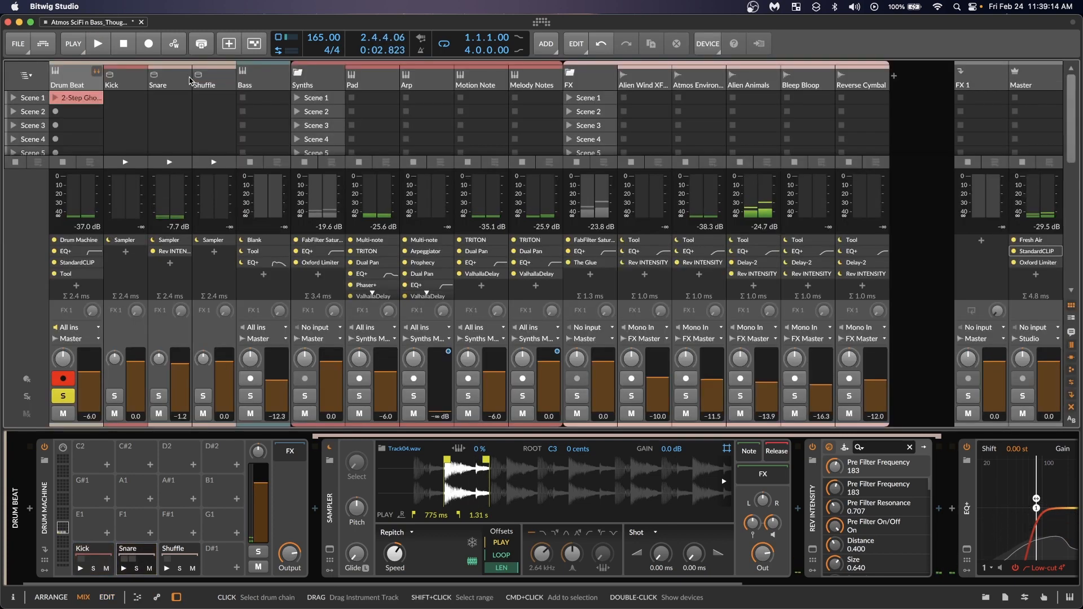
# View the notes of the 2-Step Ghost clip at bar 3 and play it
pyautogui.hotkey('alt', '1')
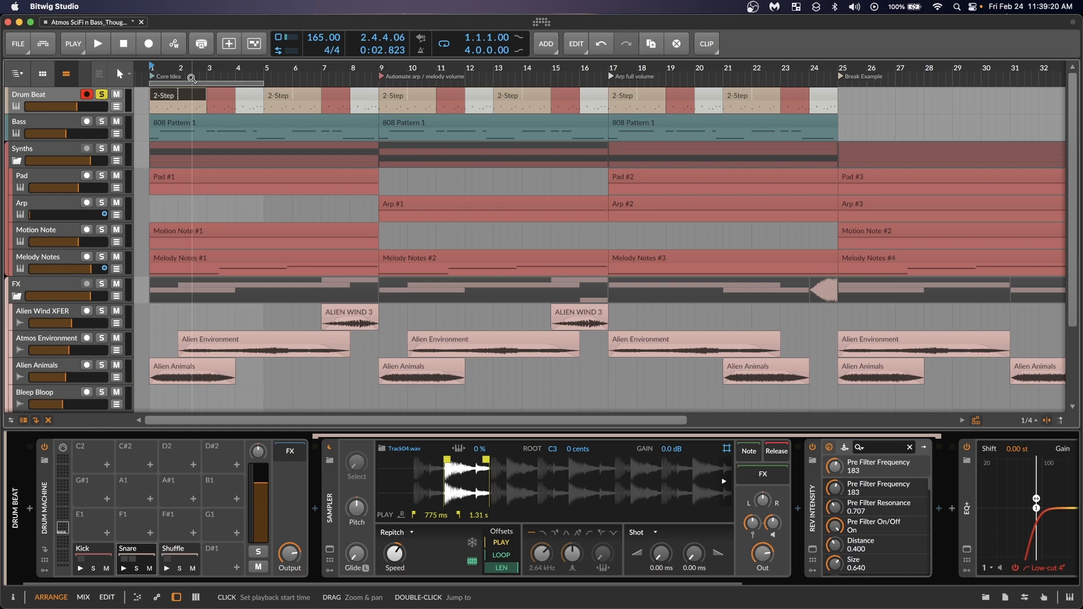
pyautogui.moveTo(207, 78); pyautogui.dragTo(246, 89)
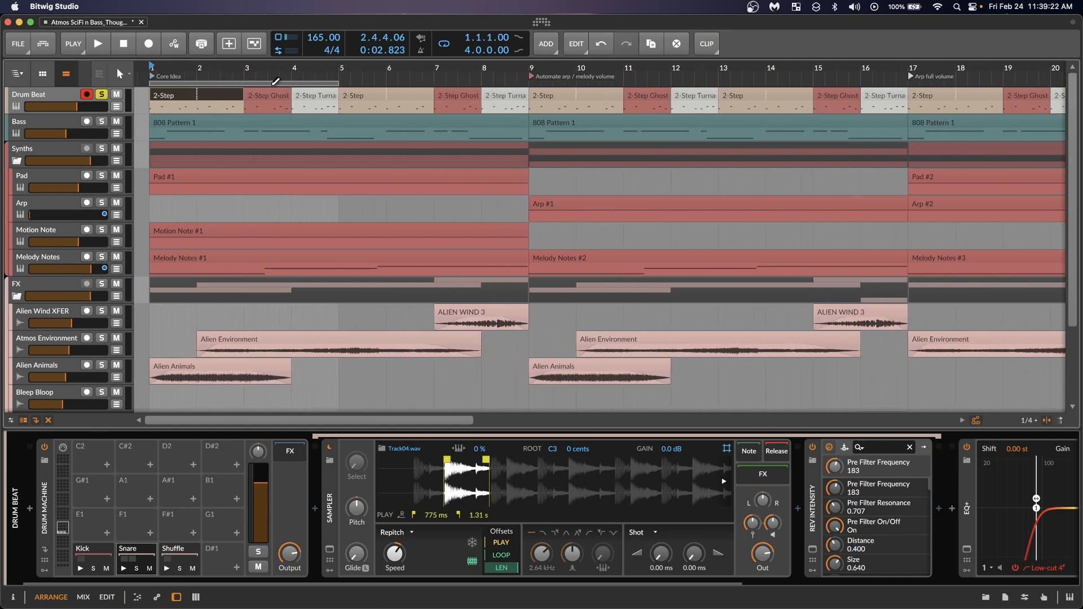
pyautogui.click(270, 97)
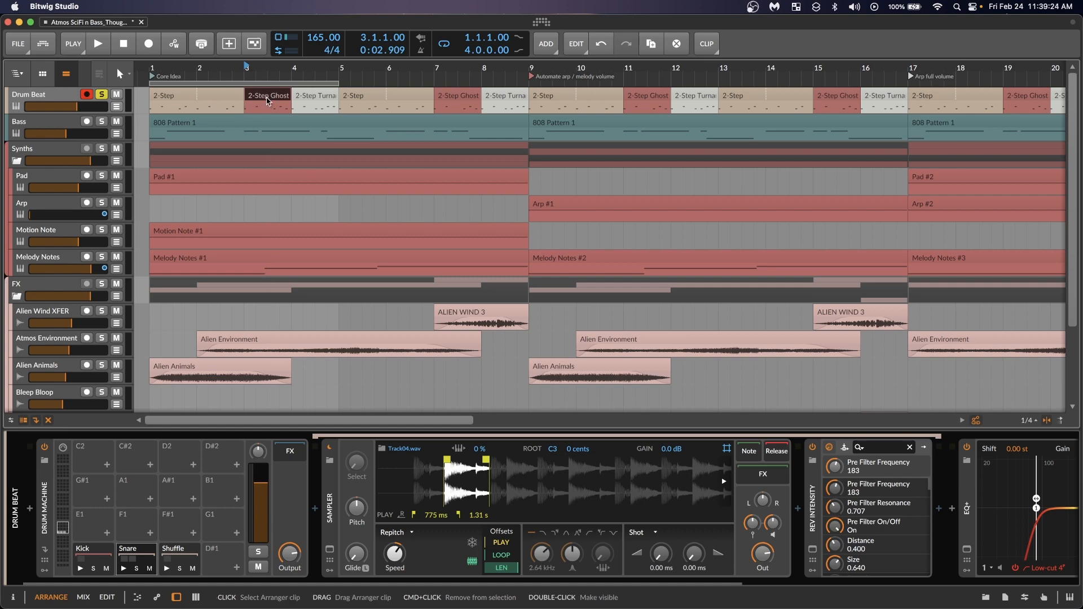
pyautogui.hotkey('alt', '3')
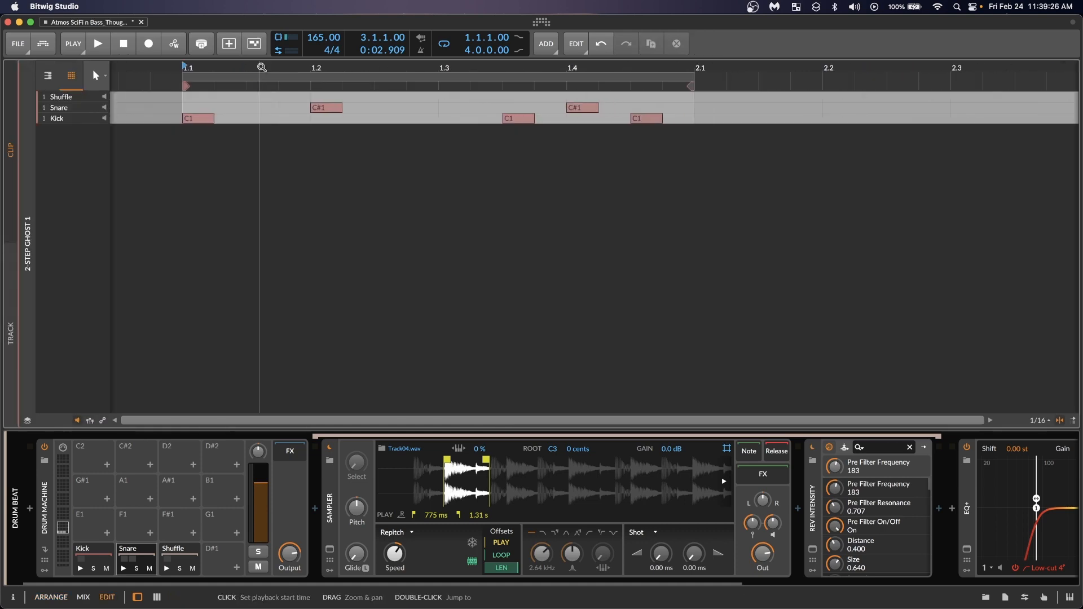
pyautogui.press('space')
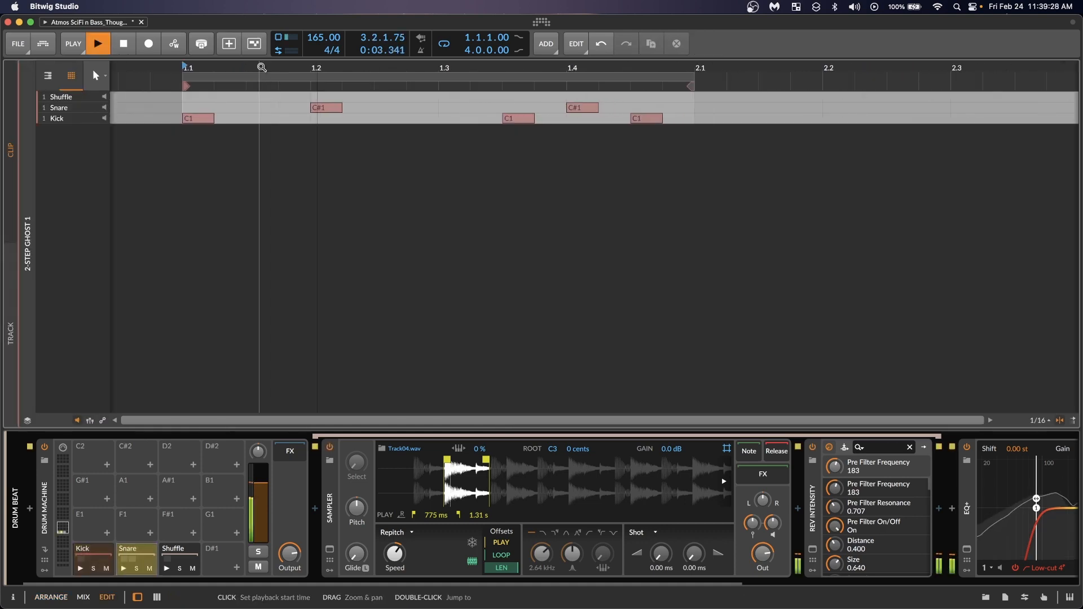
pyautogui.press('space')
pyautogui.hotkey('alt', '2')
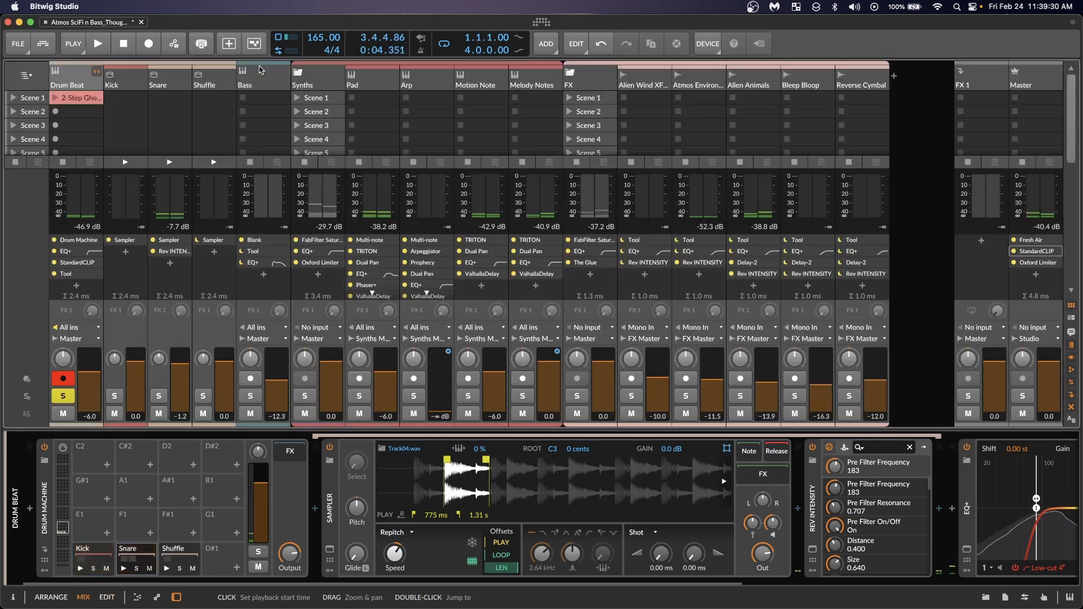
# View the notes of the 2-Step Turnaround clip at bar 4 and play it
pyautogui.hotkey('alt', '1')
pyautogui.click(316, 97)
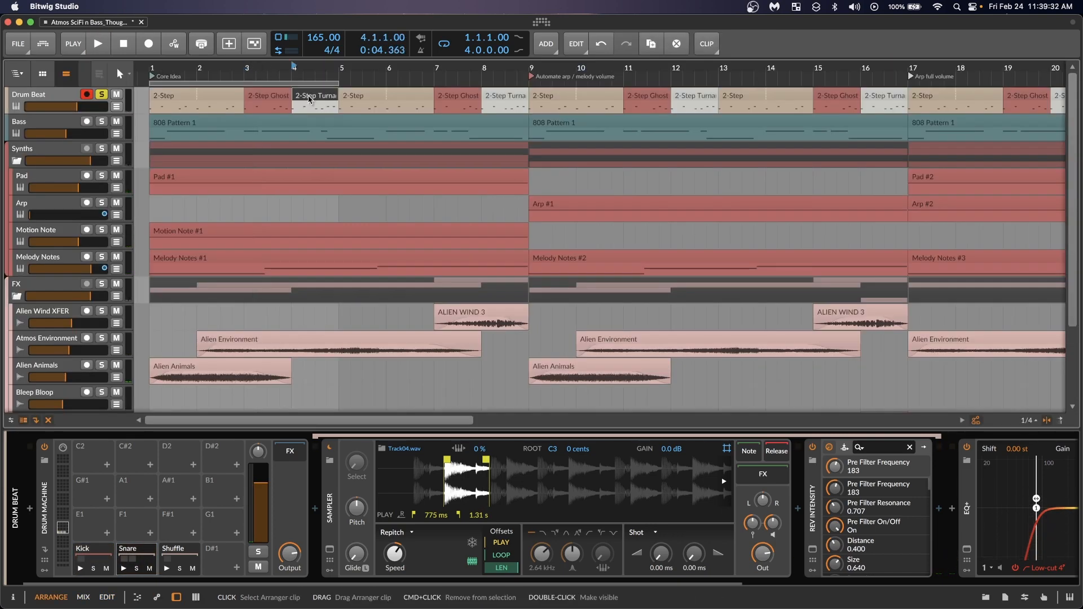
pyautogui.hotkey('alt', '3')
pyautogui.moveTo(313, 66); pyautogui.dragTo(314, 63)
pyautogui.press('space')
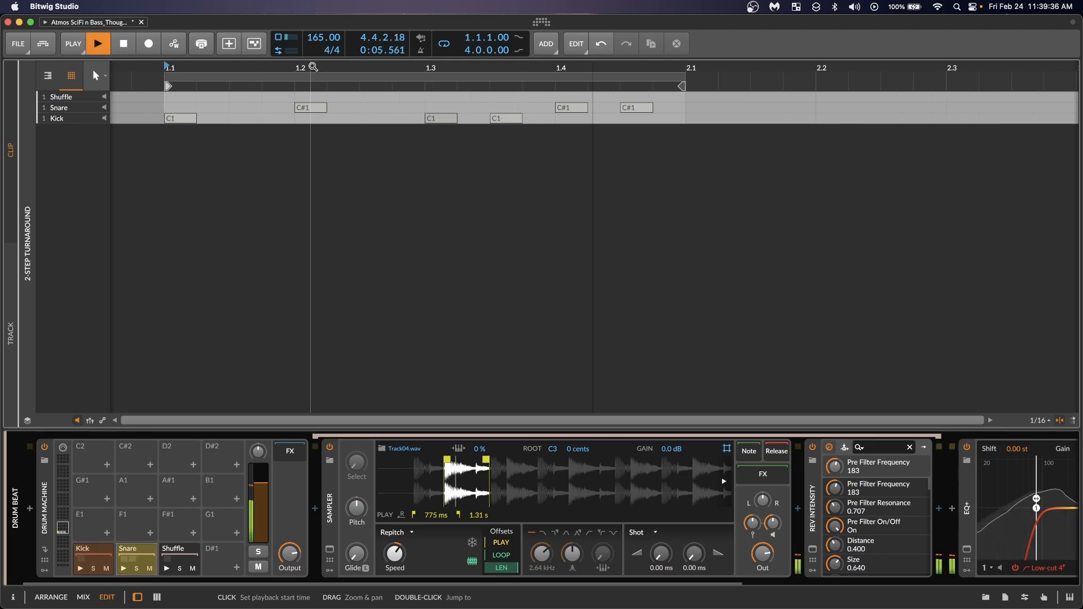
pyautogui.press('space')
# Play the four-bar drum loop from bar 1 in the arranger, and unsolo the Drum Beat track
pyautogui.hotkey('alt', '2')
pyautogui.hotkey('alt', '1')
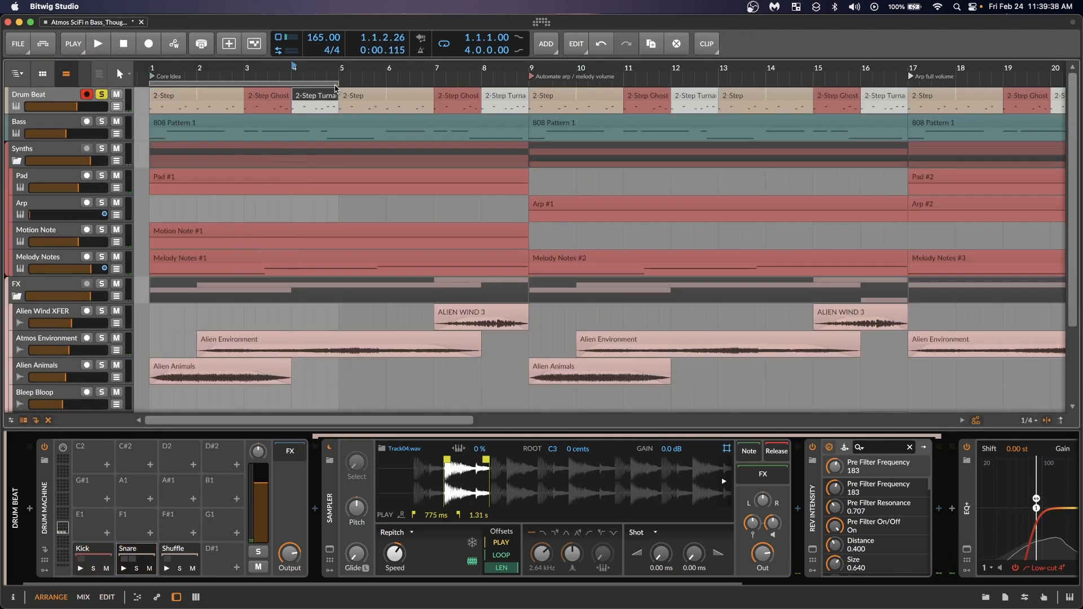
pyautogui.click(152, 69)
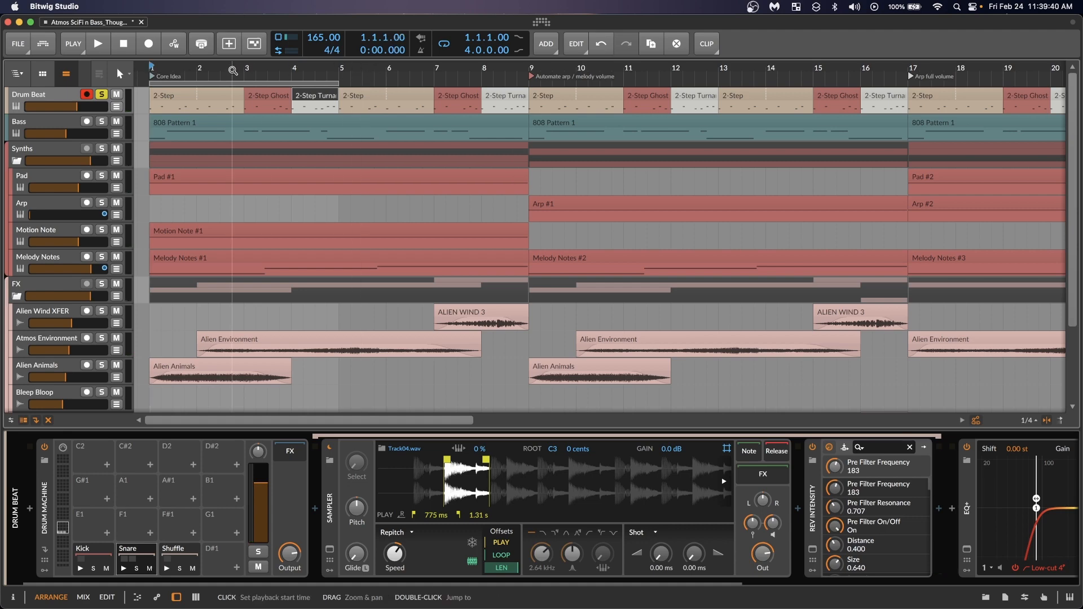
pyautogui.press('space')
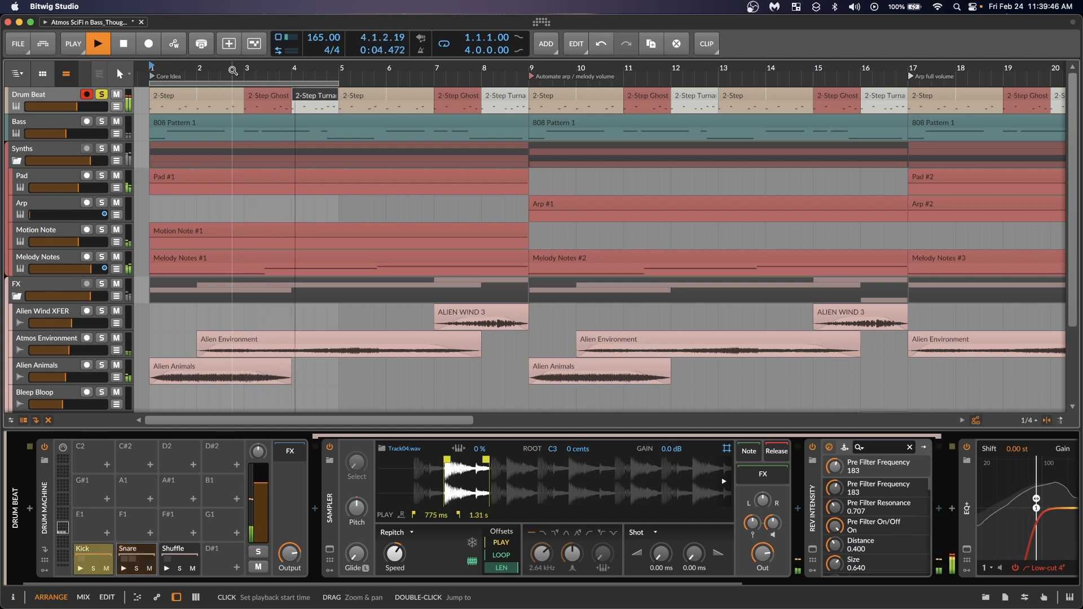
pyautogui.press('space')
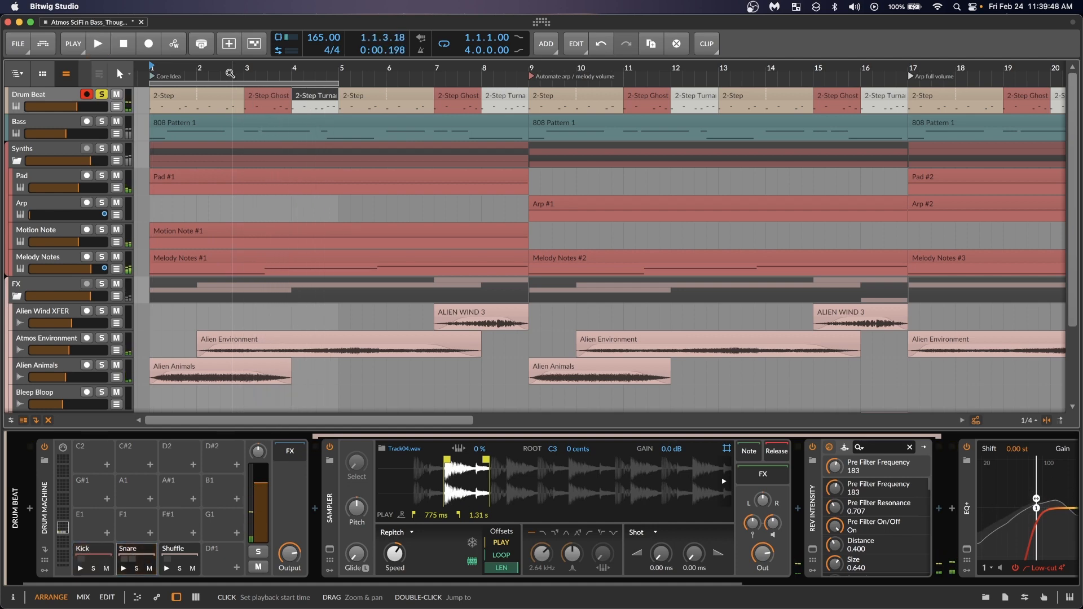
pyautogui.click(100, 95)
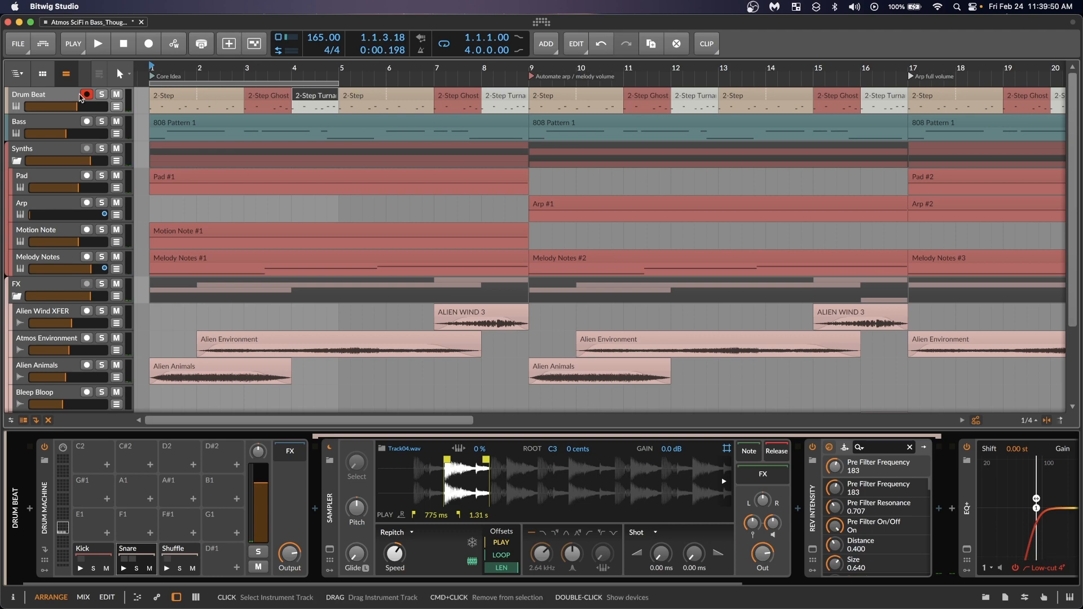
# Select the Drum Beat clips across the first four bars, and reduce the selection to the opening 2-Step clip
pyautogui.click(229, 100)
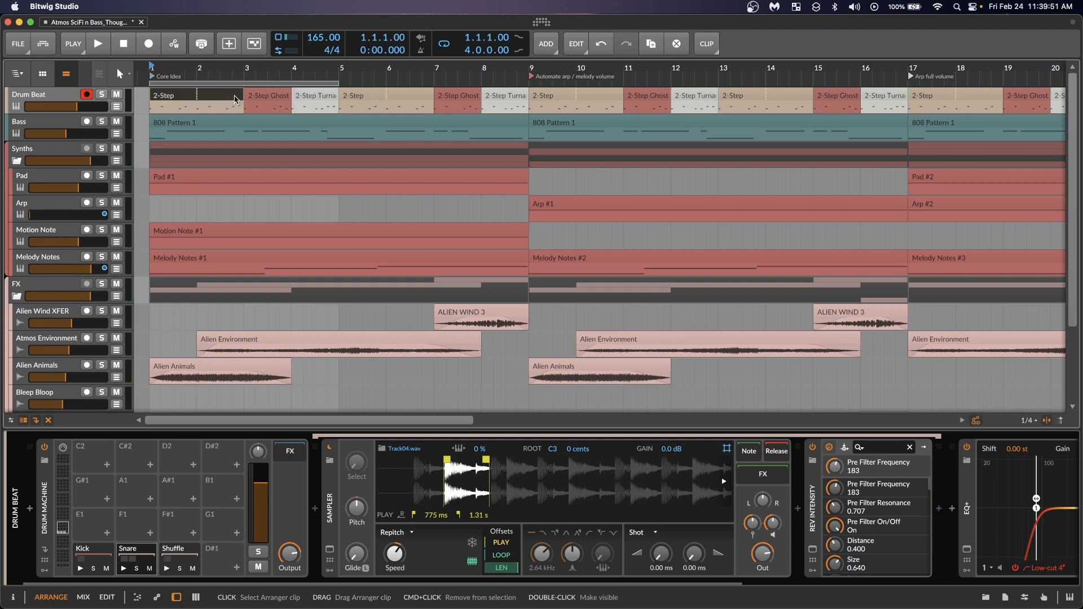
pyautogui.keyDown('shift'); pyautogui.click(314, 96); pyautogui.keyUp('shift')
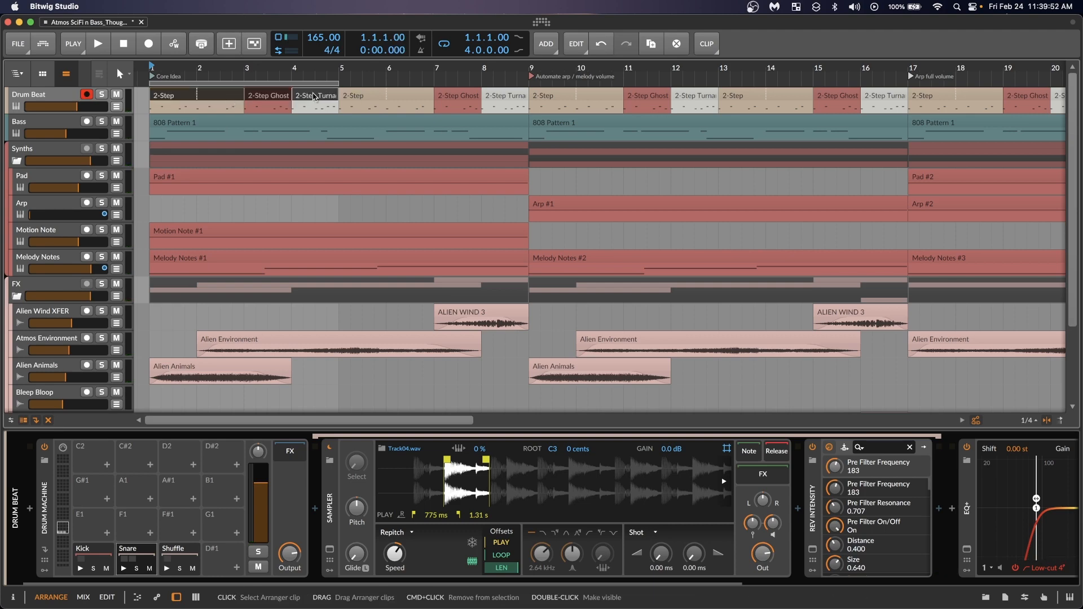
pyautogui.click(231, 98)
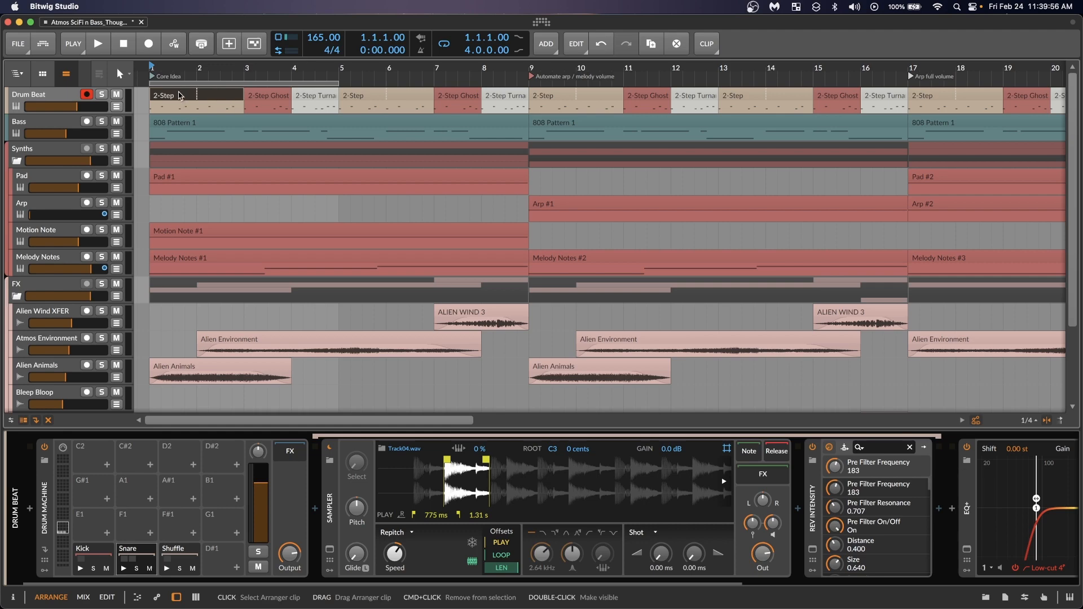
# Select the 2-Step Ghost clip at bar 3 and the 2-Step Turnaround clip at bar 4 in turn on Drum Beat
pyautogui.click(265, 99)
pyautogui.click(309, 100)
pyautogui.click(264, 101)
pyautogui.click(307, 101)
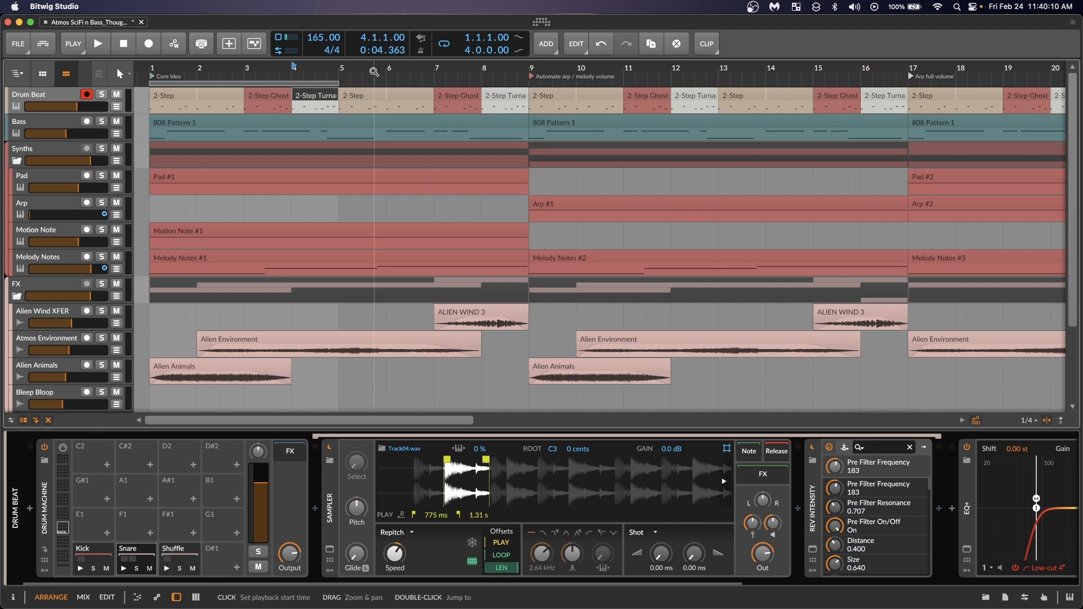
# Show the clip launcher beside the arranger and copy the 2-Step Turnaround clip at bar 4 into Drum Beat's Scene 2 slot
pyautogui.click(42, 77)
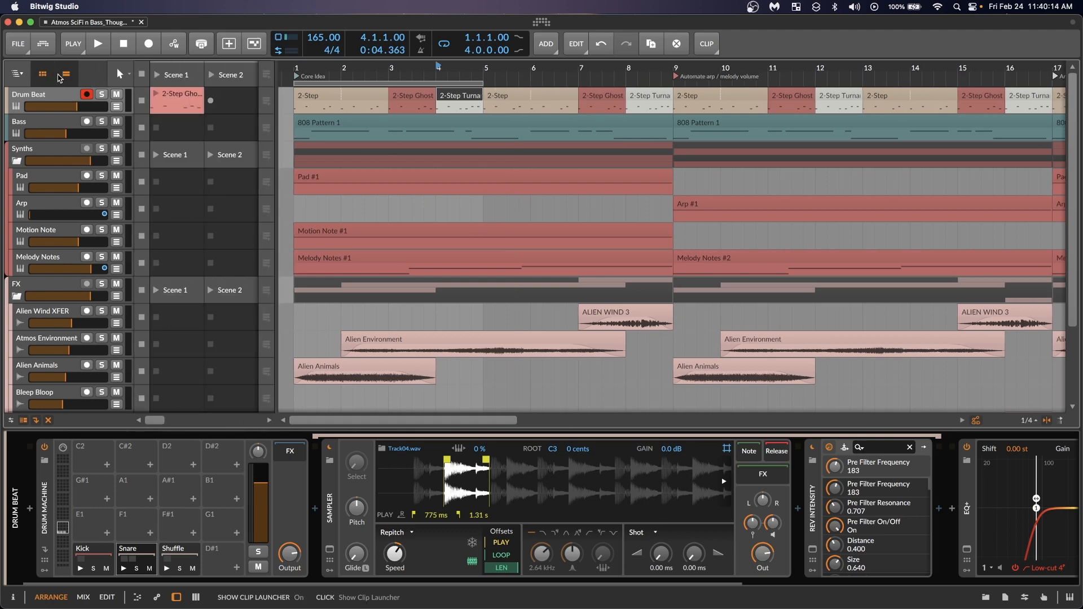
pyautogui.moveTo(460, 97); pyautogui.dragTo(286, 101)
pyautogui.moveTo(430, 71); pyautogui.dragTo(424, 29)
# Copy the Scene 2 clip into the Drum Beat lane at bar 27 of the arranger, and delete that copy
pyautogui.moveTo(227, 94); pyautogui.dragTo(694, 98)
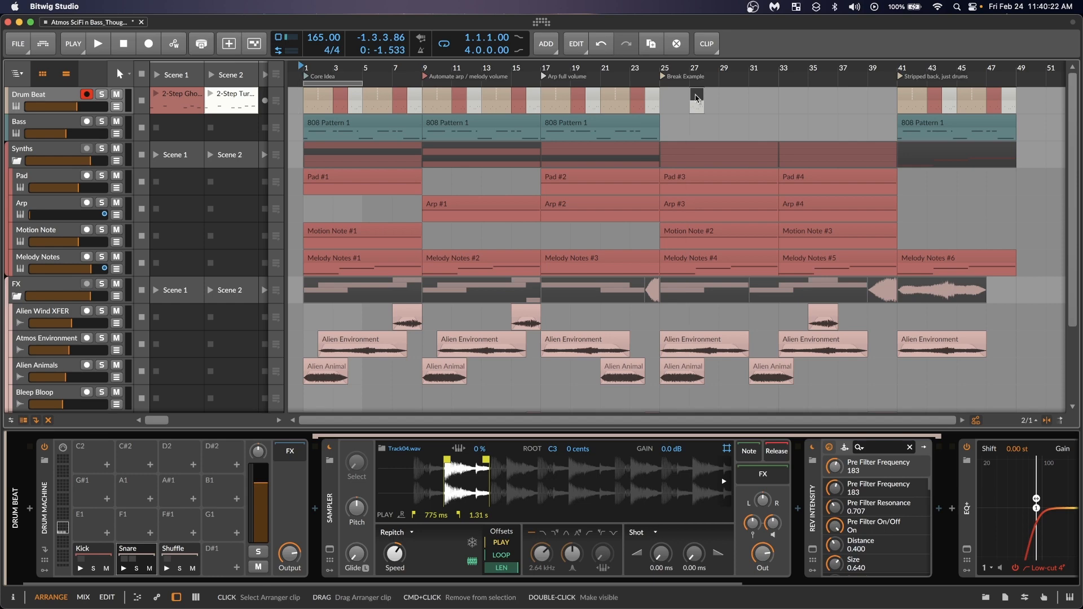
pyautogui.click(696, 98)
pyautogui.press('Delete')
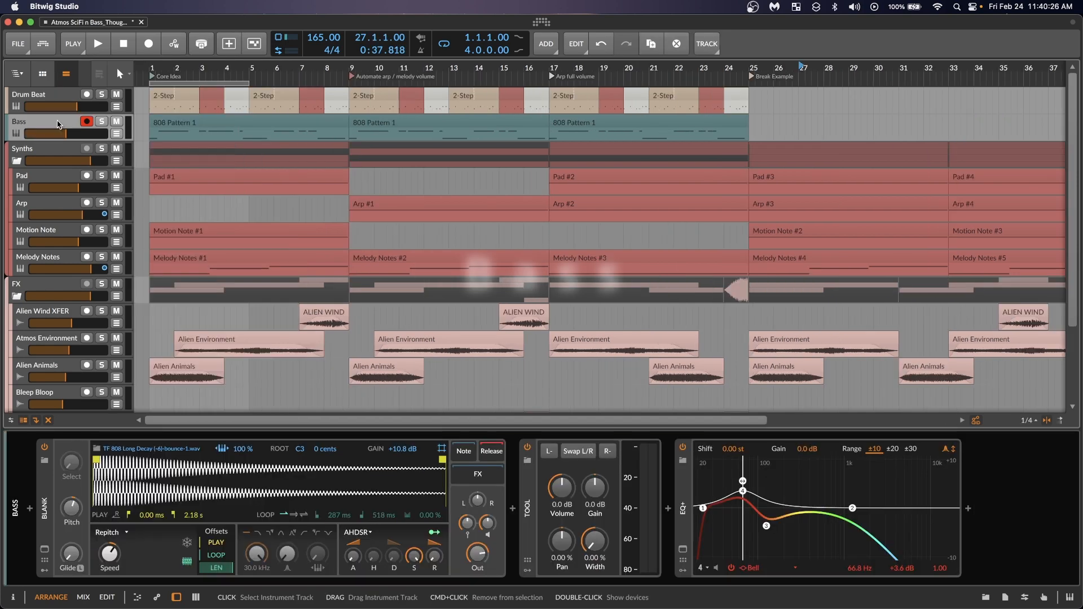
# Extend the arranger loop to eight bars from bar 1, and select the EQ+ device on the Bass track
pyautogui.moveTo(246, 83); pyautogui.dragTo(349, 84)
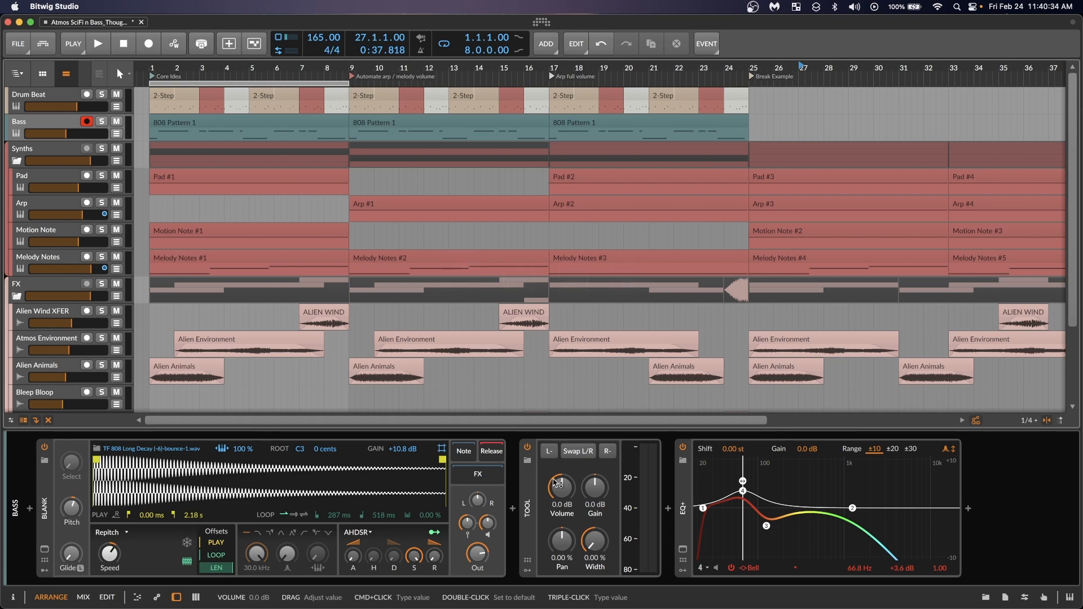
pyautogui.click(683, 490)
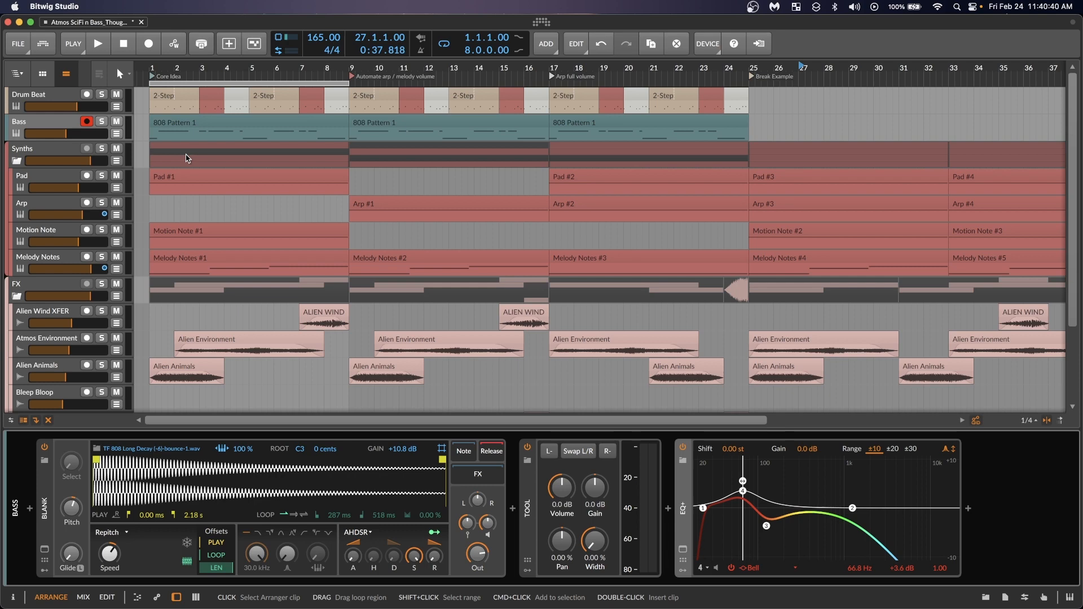
# Solo the Bass track, play its 808 Pattern 1 clip from bar 1, and unsolo it
pyautogui.click(105, 123)
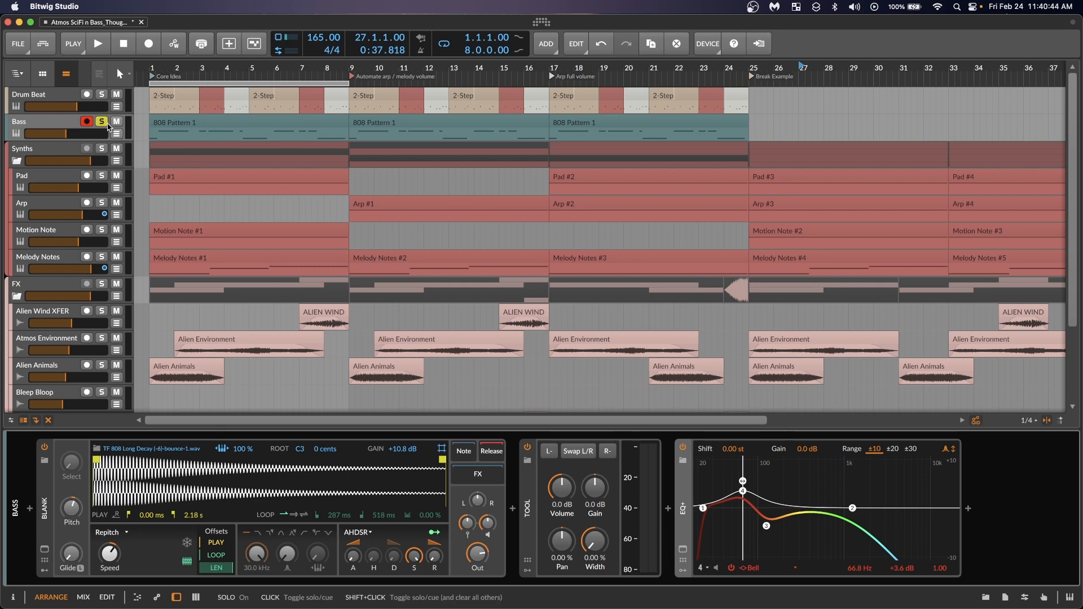
pyautogui.press('space')
pyautogui.click(149, 68)
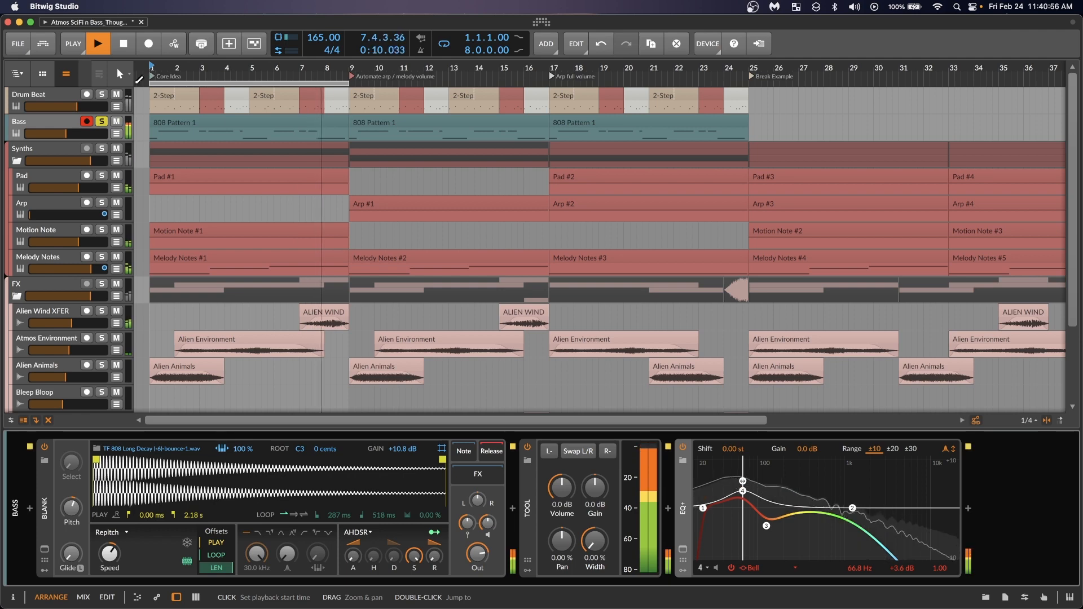
pyautogui.press('space')
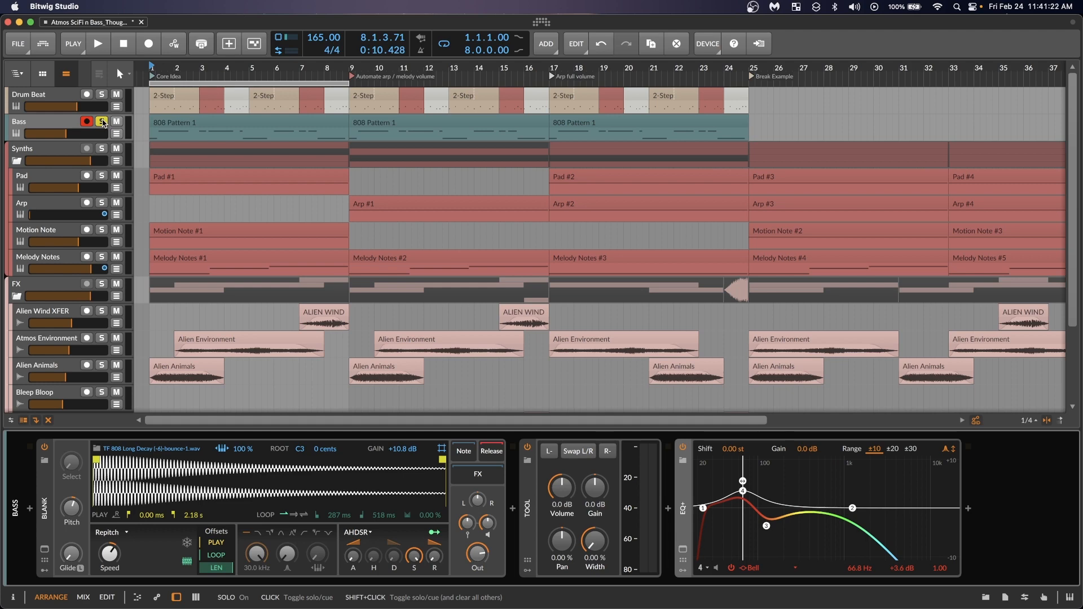
pyautogui.click(103, 122)
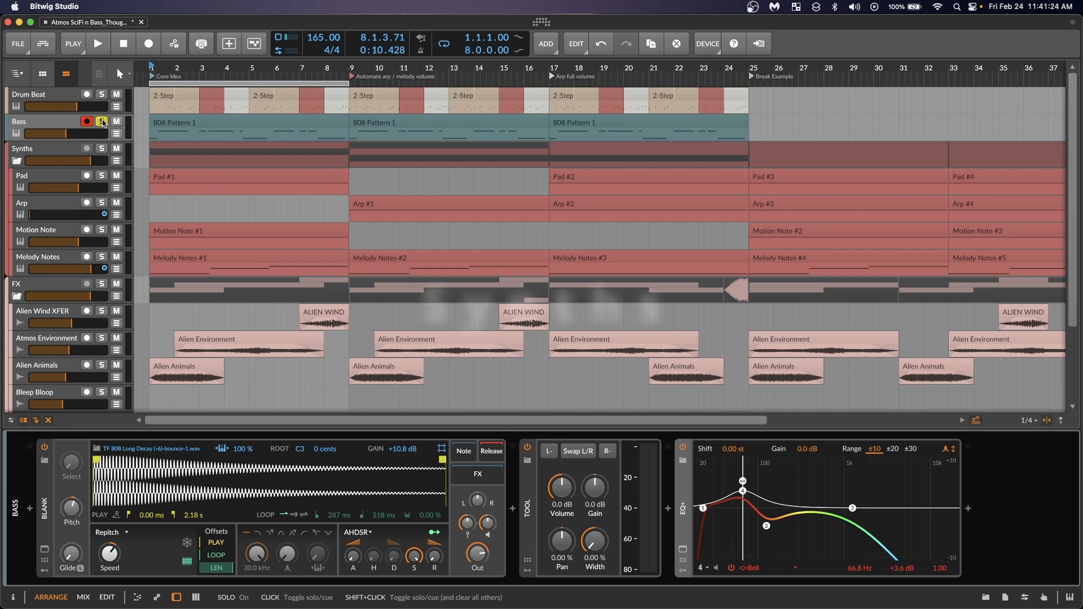
# View the Synths group's device chain, and play the soloed Pad track from bar 1
pyautogui.click(66, 150)
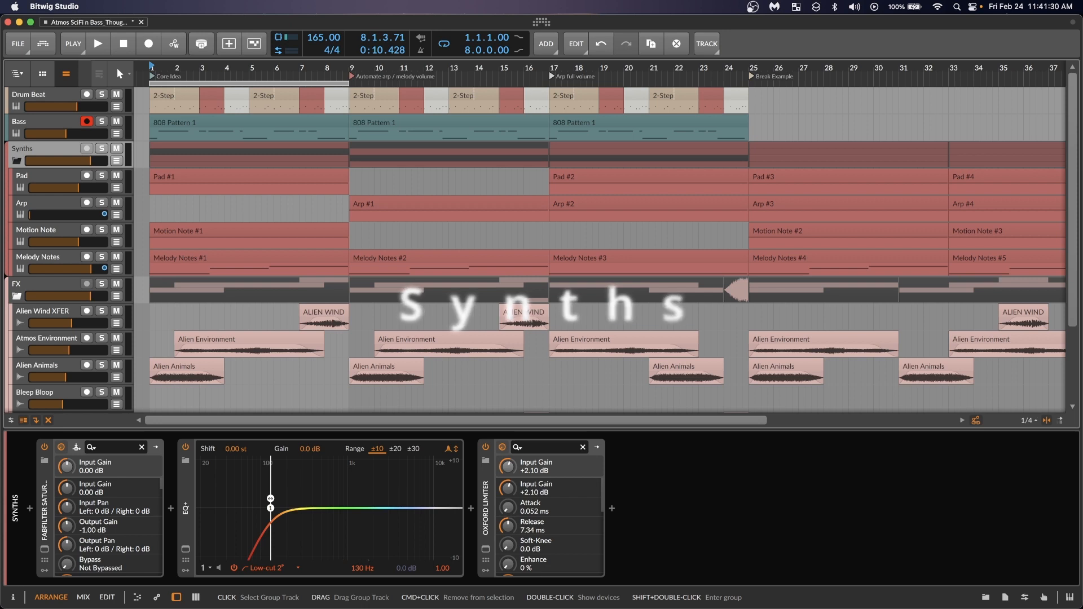
pyautogui.scroll(2, 151, 70)
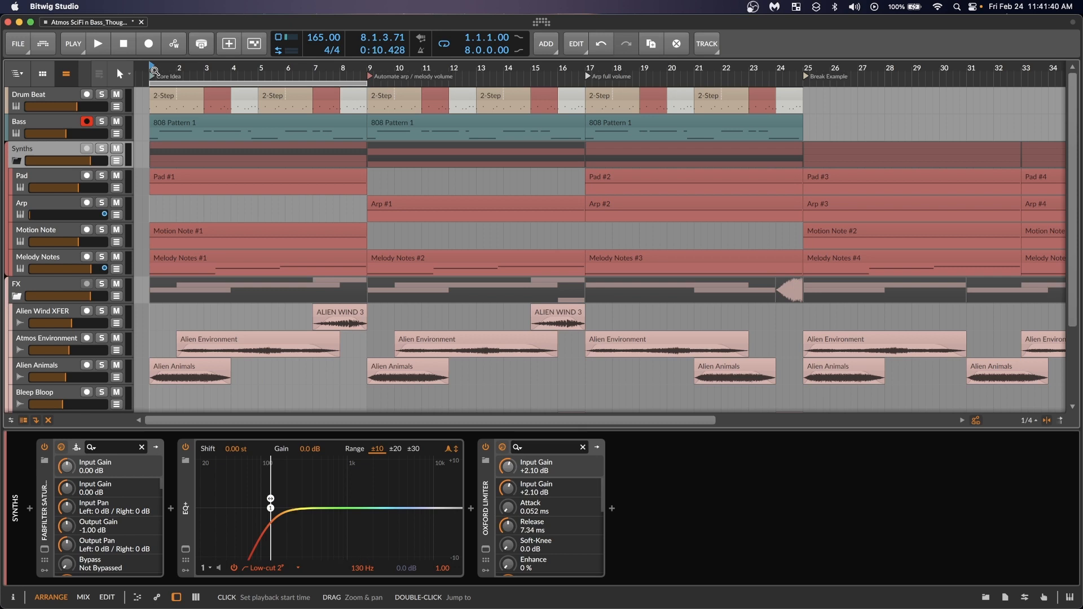
pyautogui.doubleClick(65, 176)
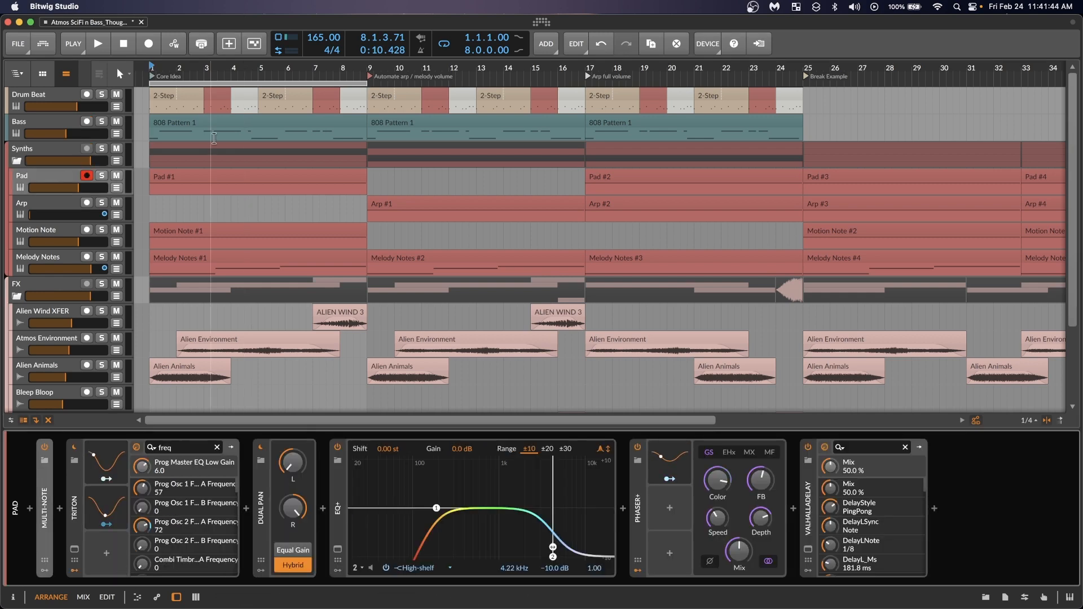
pyautogui.click(102, 176)
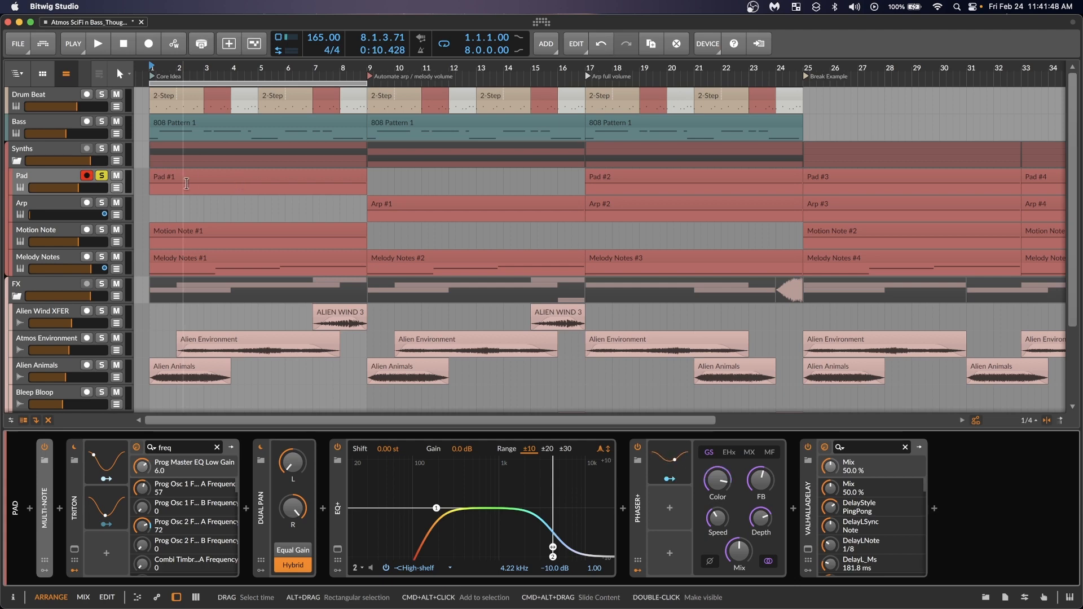
pyautogui.press('space')
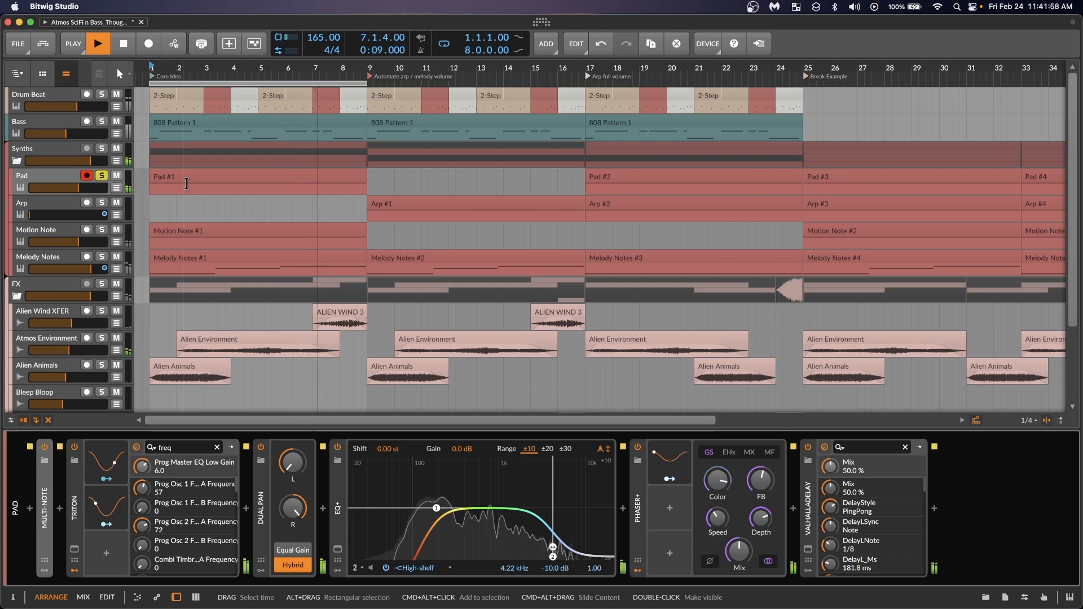
pyautogui.press('space')
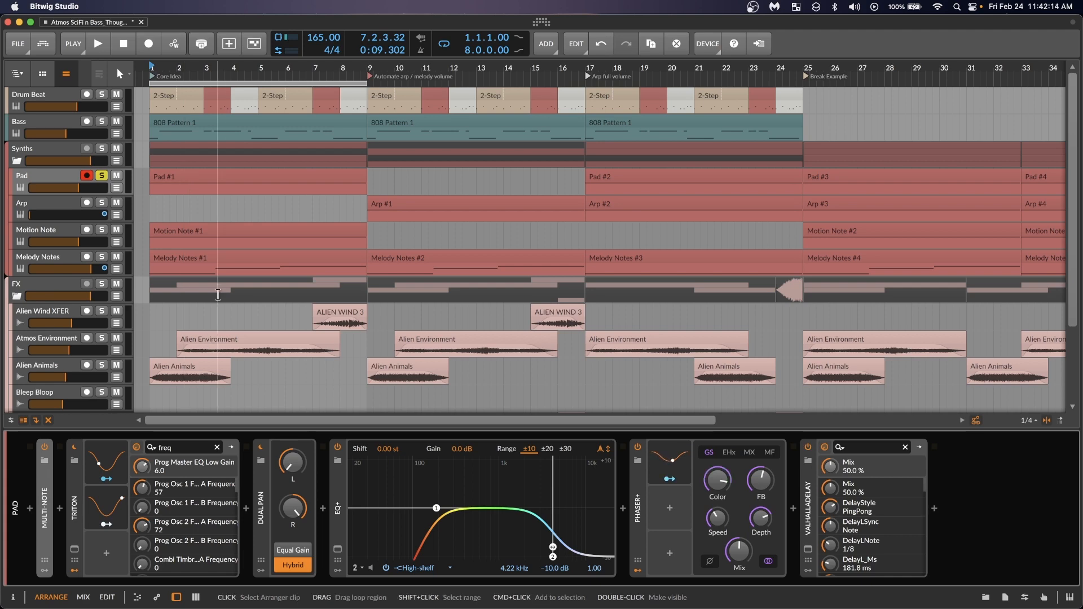
# View the Pad's Cinema Pad preset in the TRITON plug-in window, including the OSC 2 set, and close the window
pyautogui.click(73, 551)
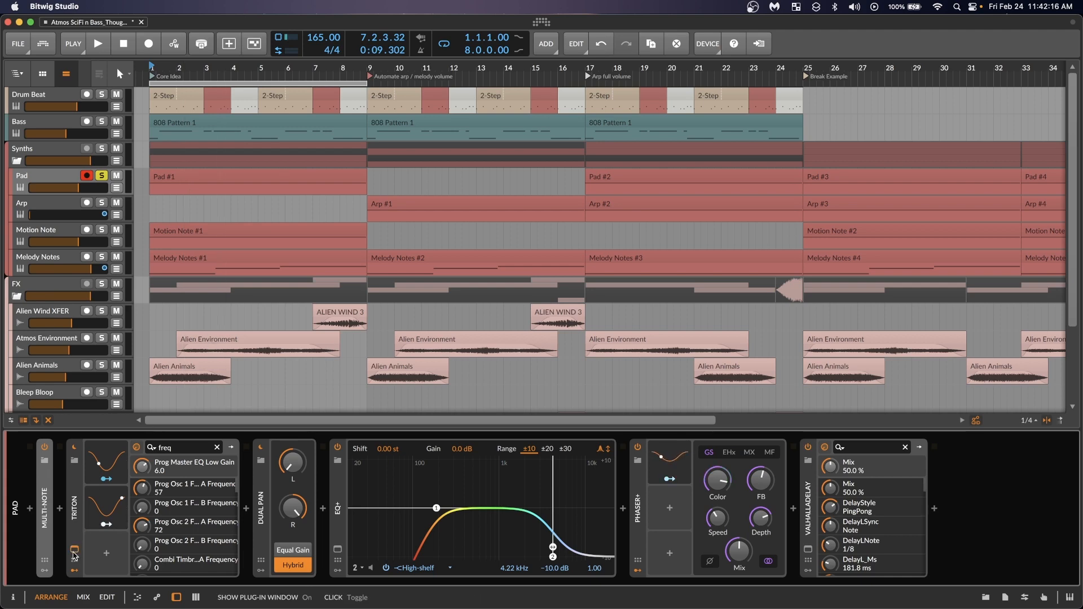
pyautogui.moveTo(609, 38); pyautogui.dragTo(597, 38)
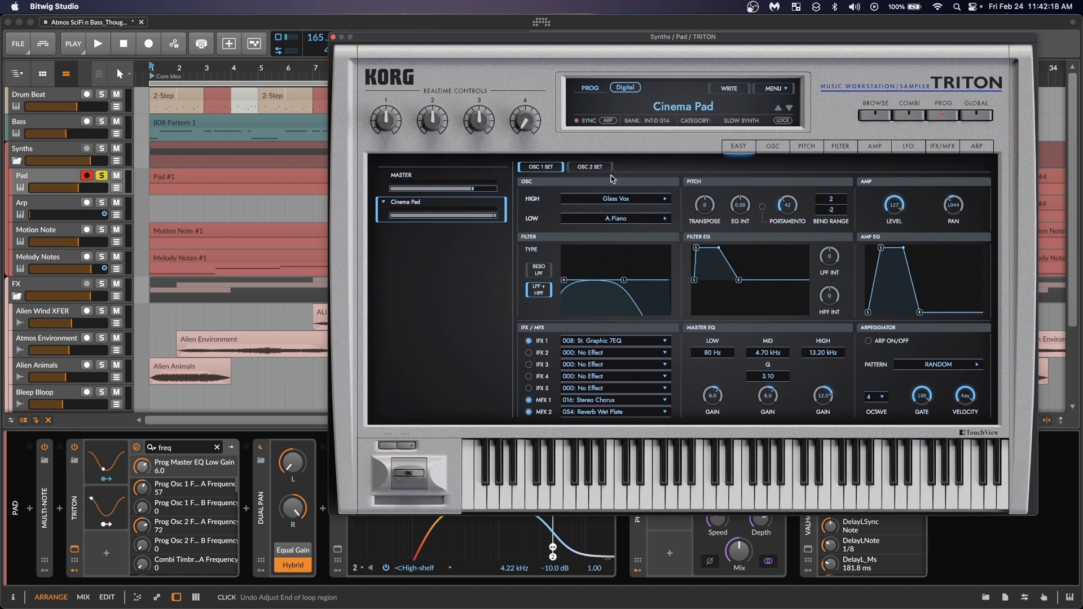
pyautogui.click(601, 173)
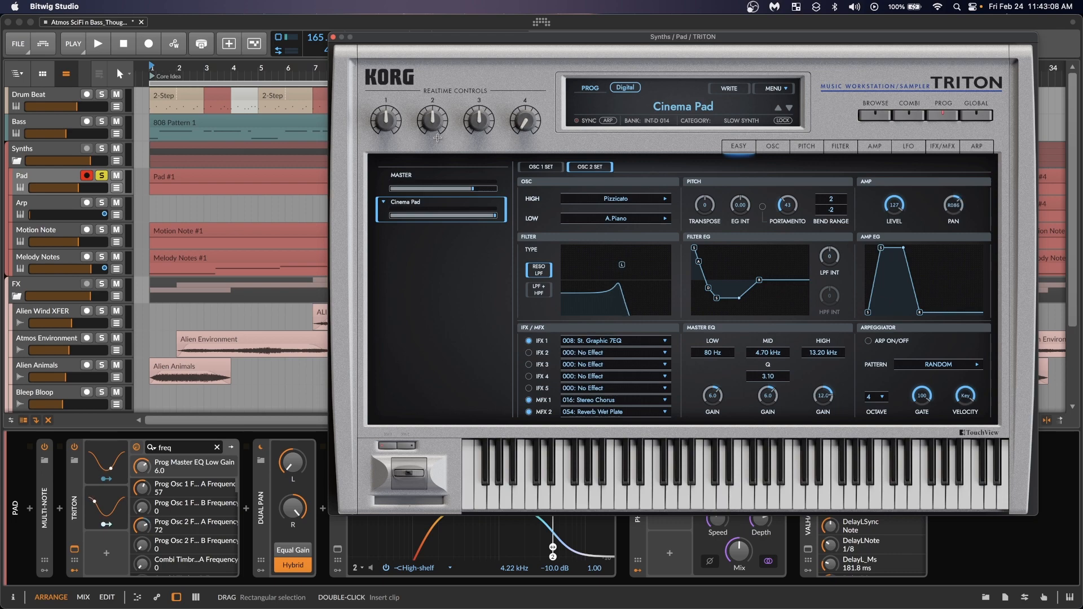
pyautogui.click(334, 38)
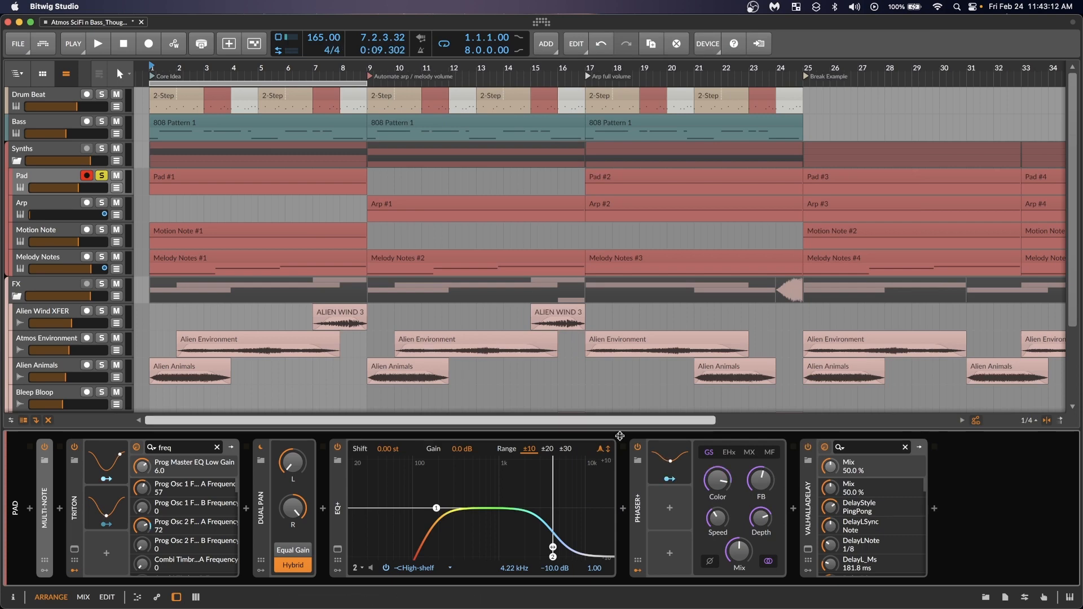
# Examine the Pad's Phaser+, Dual Pan and EQ+ devices in turn
pyautogui.click(642, 510)
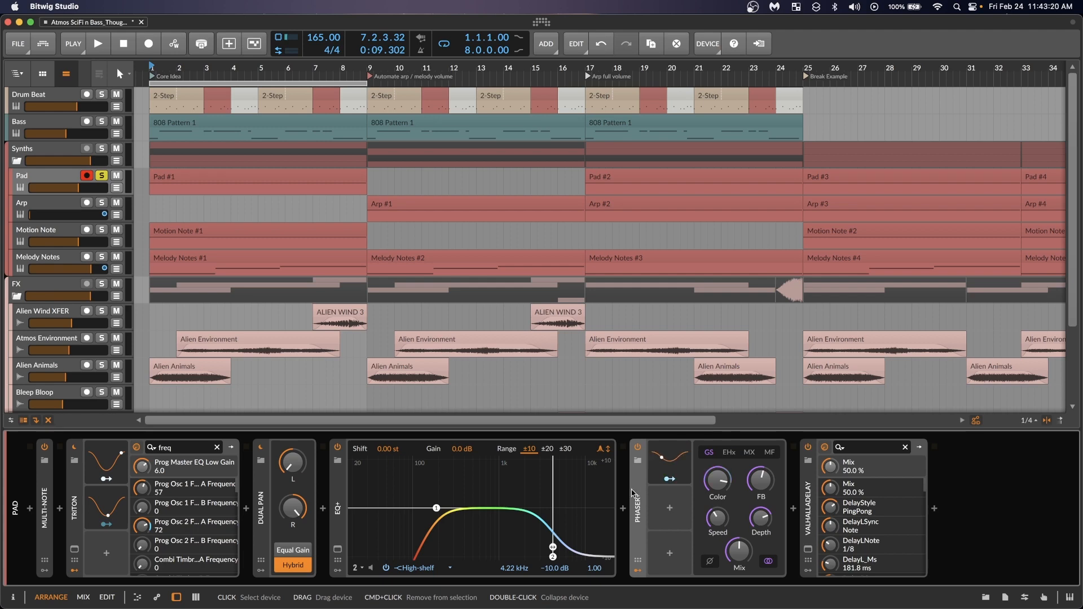
pyautogui.click(258, 497)
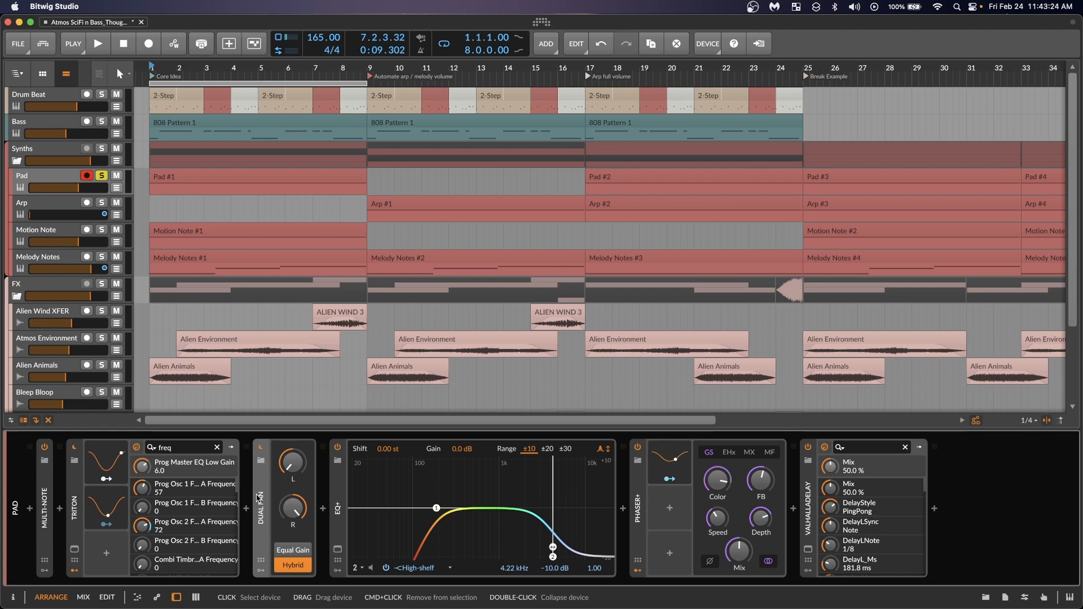
pyautogui.click(338, 505)
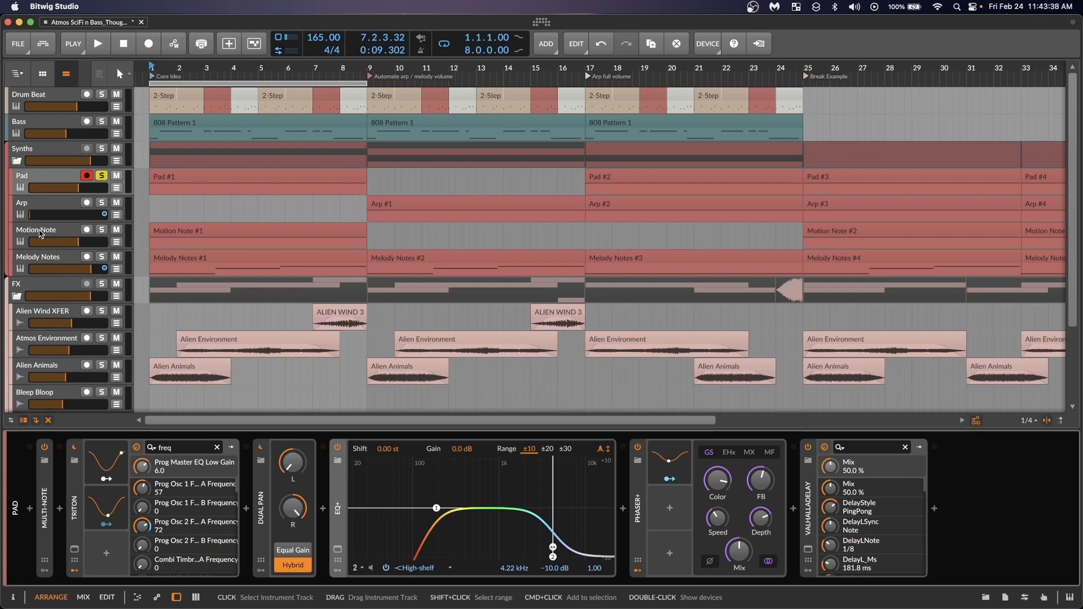
# Solo the Motion Note track instead of Pad, and view its Astral Dreams preset in the TRITON plug-in window
pyautogui.click(107, 234)
pyautogui.click(105, 231)
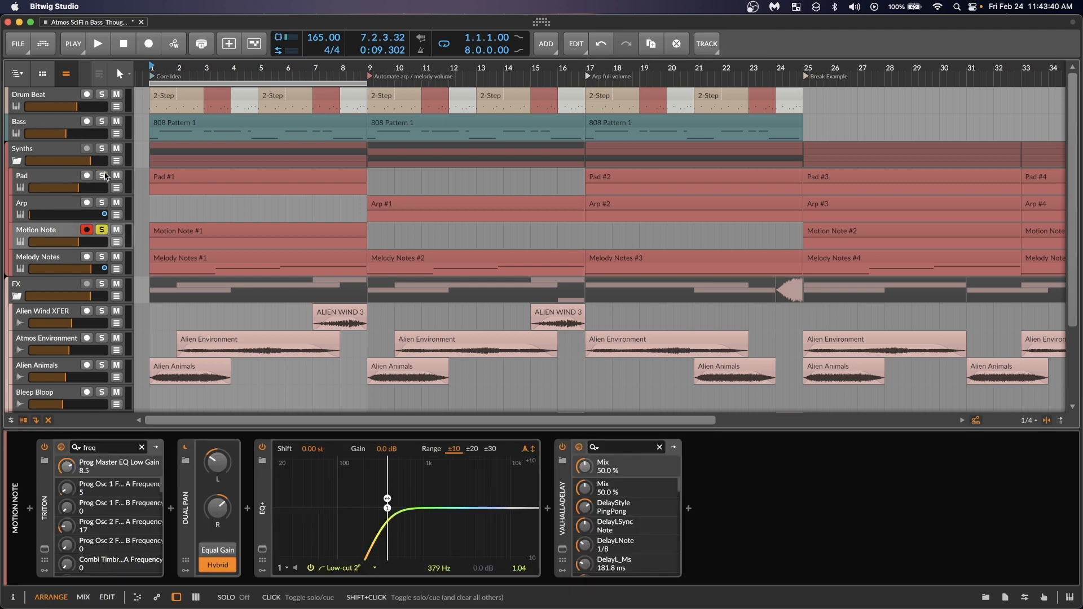
pyautogui.click(44, 549)
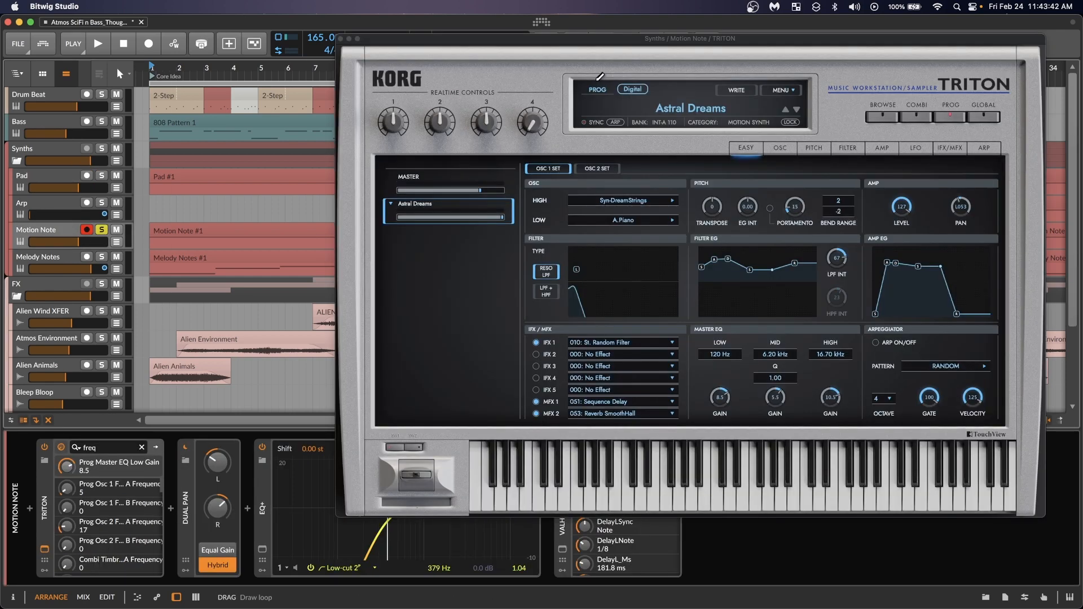
pyautogui.click(340, 40)
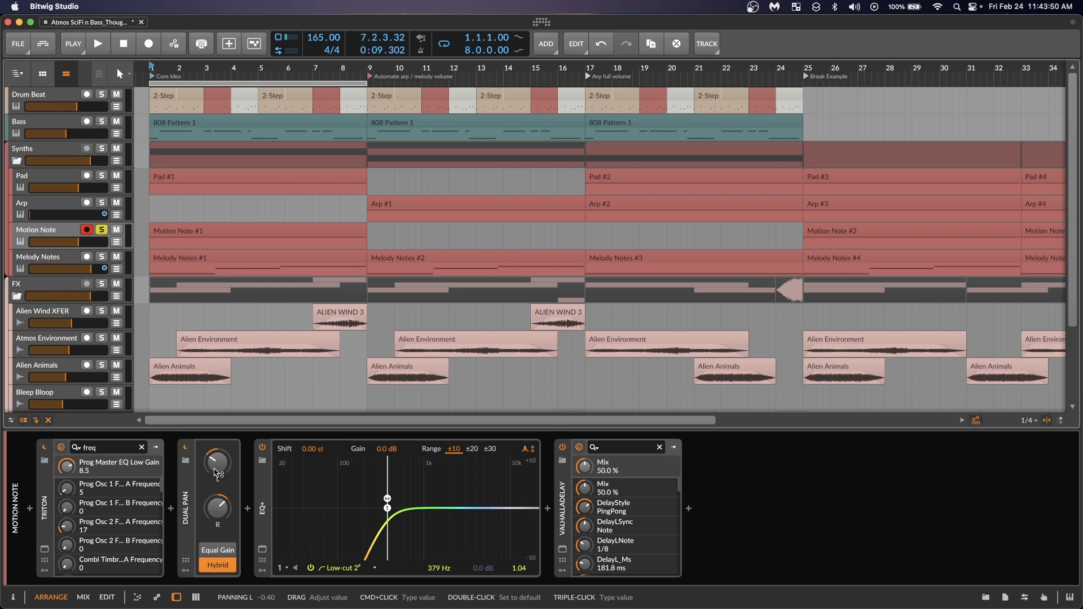
# Play the soloed Motion Note track from bar 1, and view its ValhallaDelay plug-in settings
pyautogui.press('space')
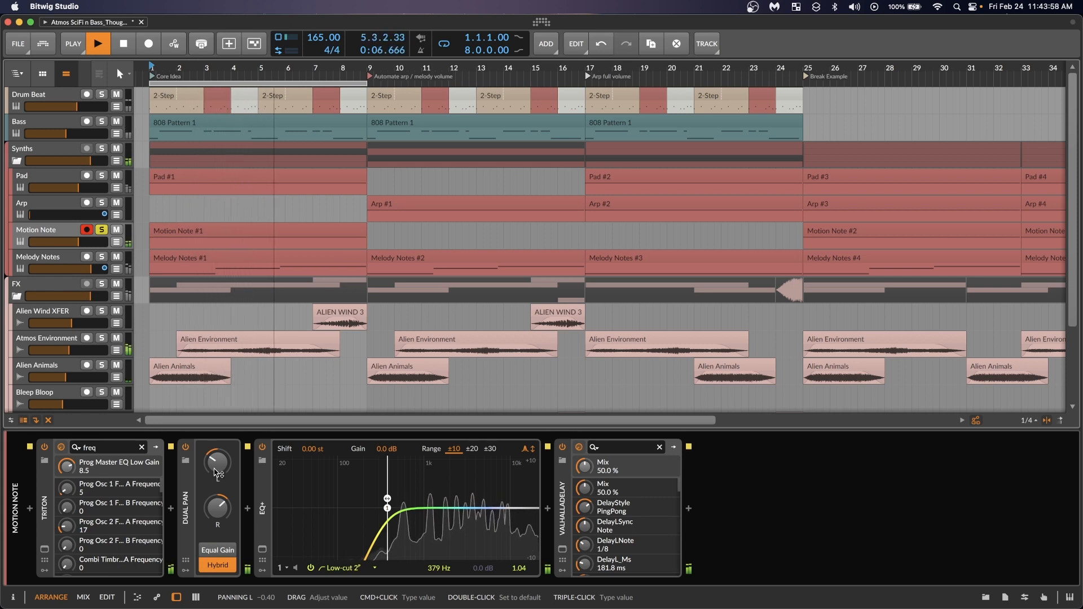
pyautogui.press('space')
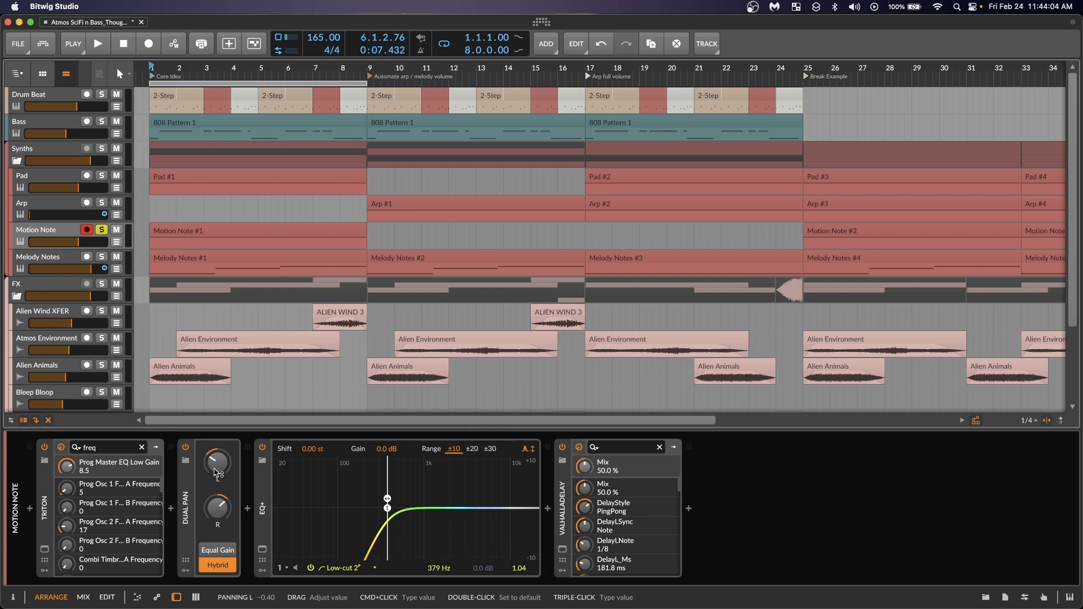
pyautogui.click(562, 550)
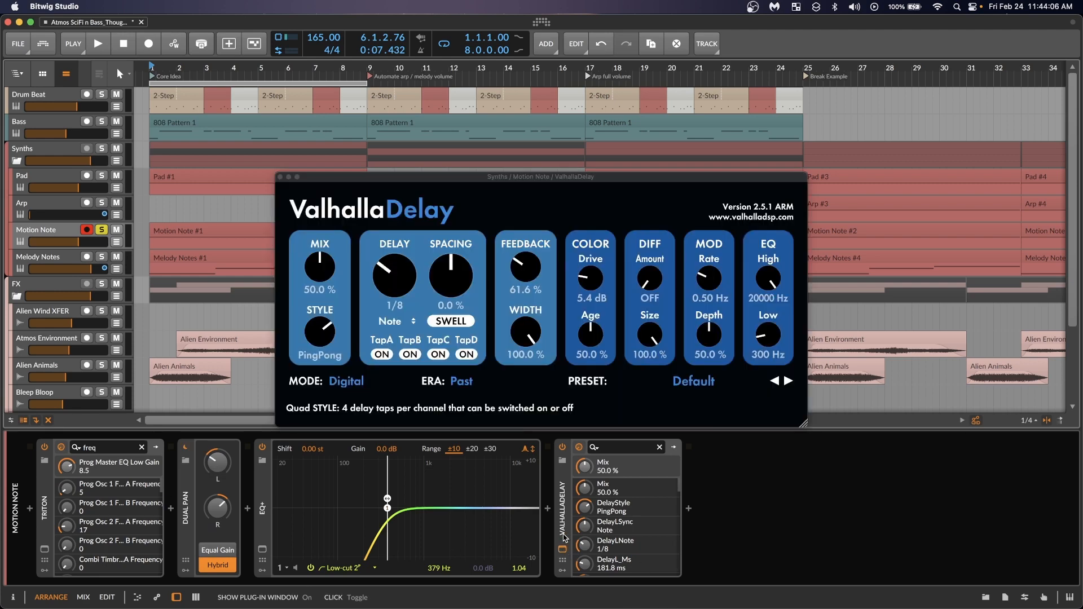
pyautogui.click(280, 178)
# Solo Pad together with Motion Note, play both from bar 1, and unsolo Motion Note
pyautogui.click(102, 177)
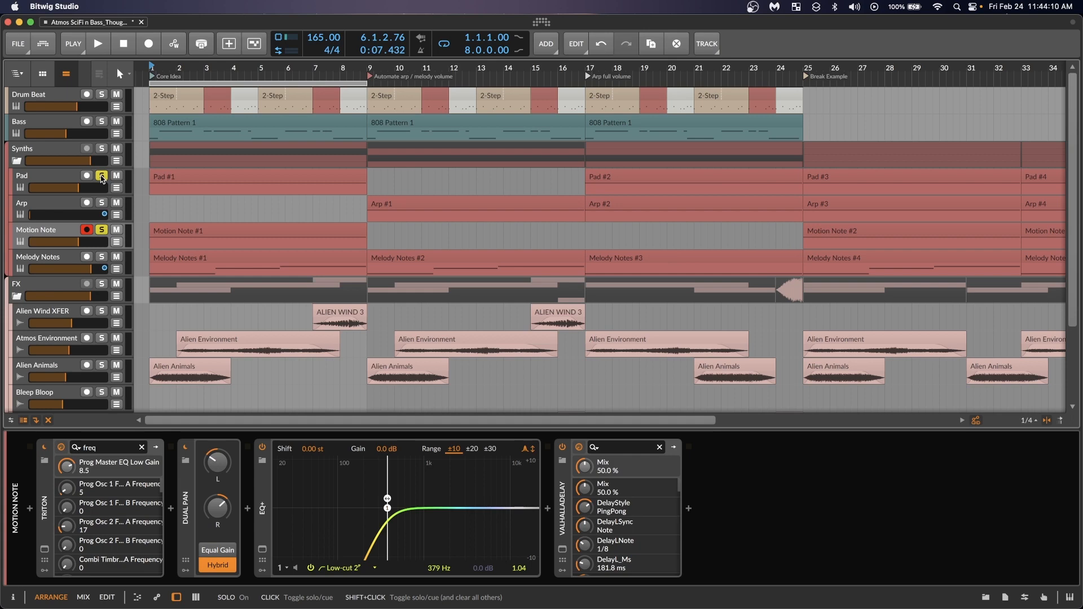
pyautogui.click(65, 181)
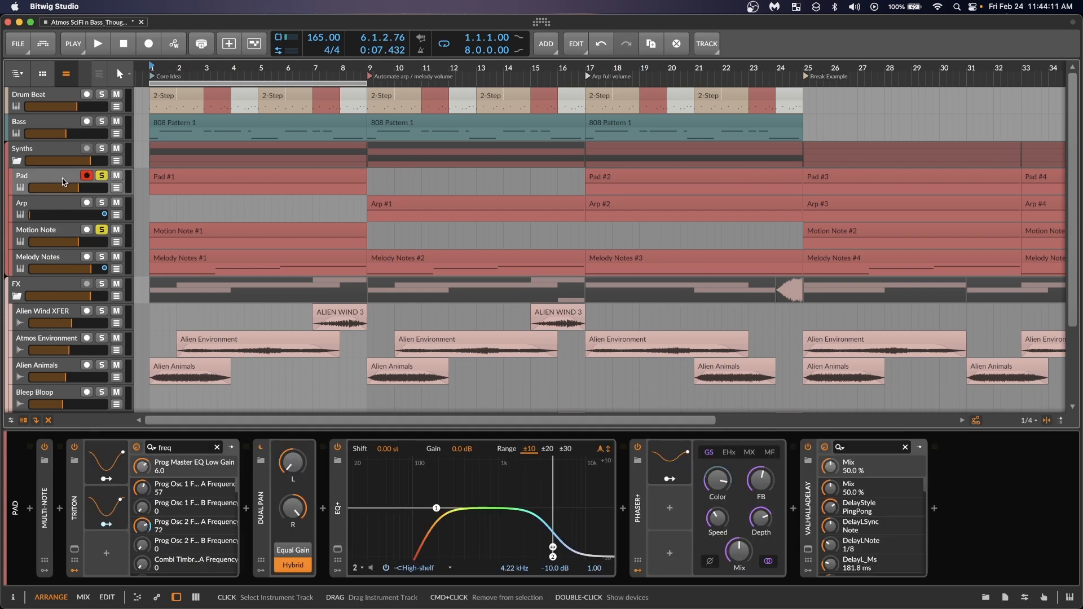
pyautogui.click(64, 235)
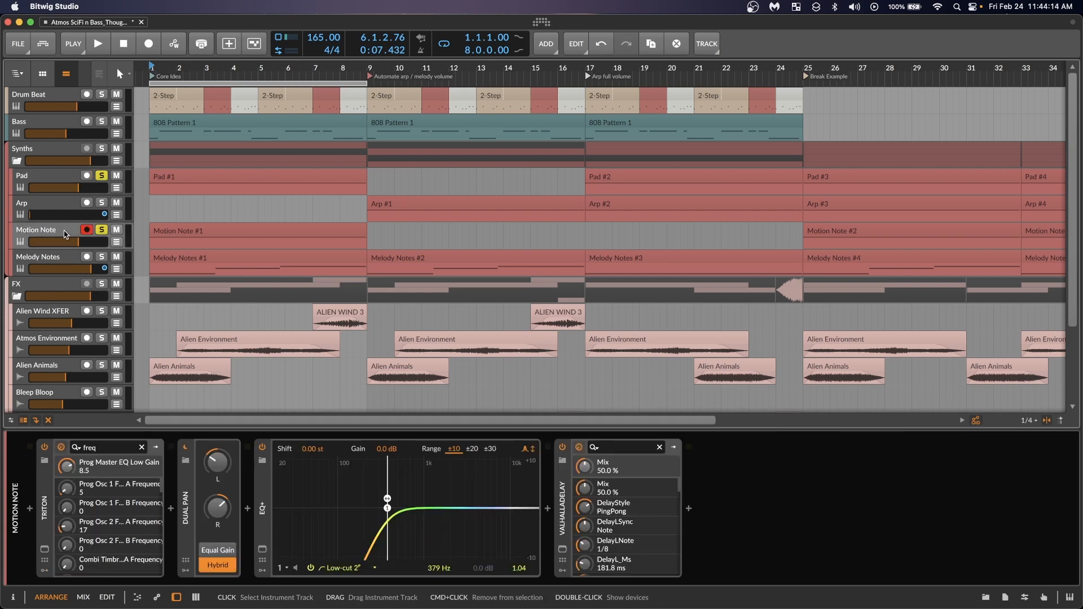
pyautogui.press('space')
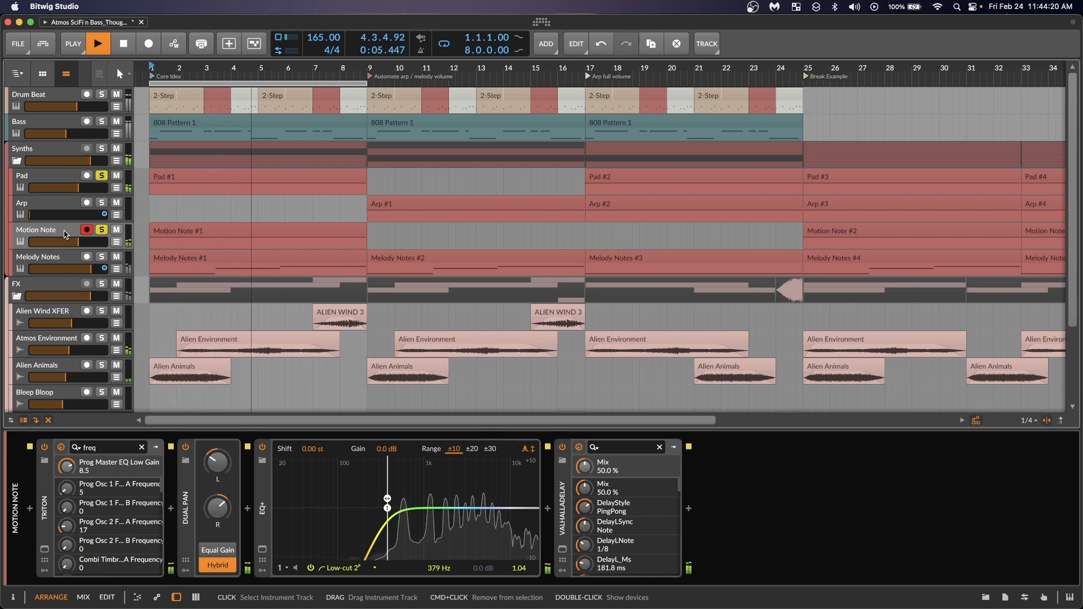
pyautogui.press('space')
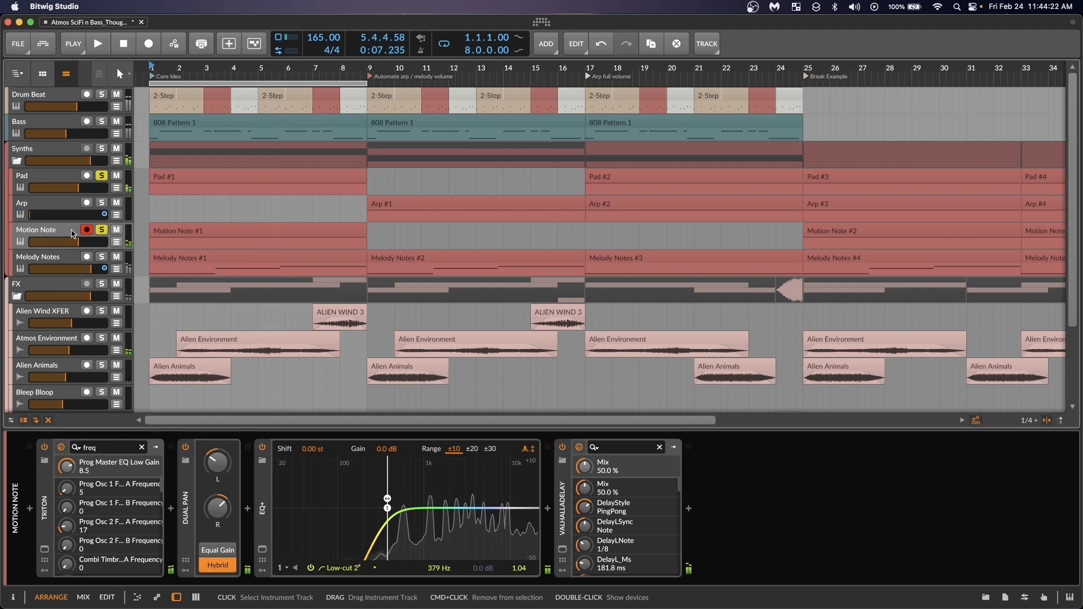
pyautogui.click(101, 231)
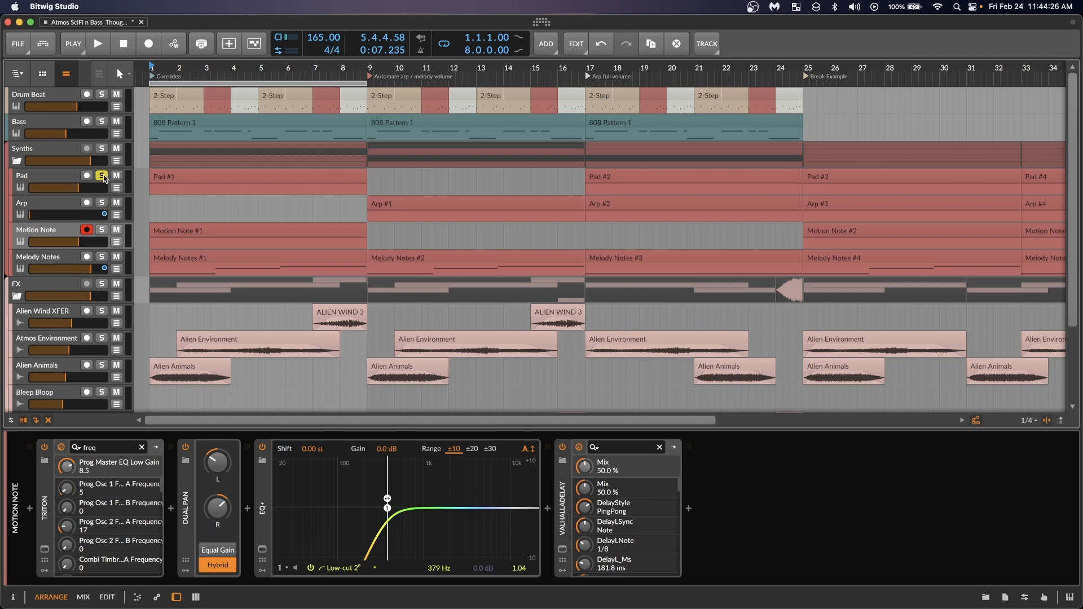
# Select the Melody Notes track and view its Synpalawan preset in the TRITON plug-in window
pyautogui.click(50, 261)
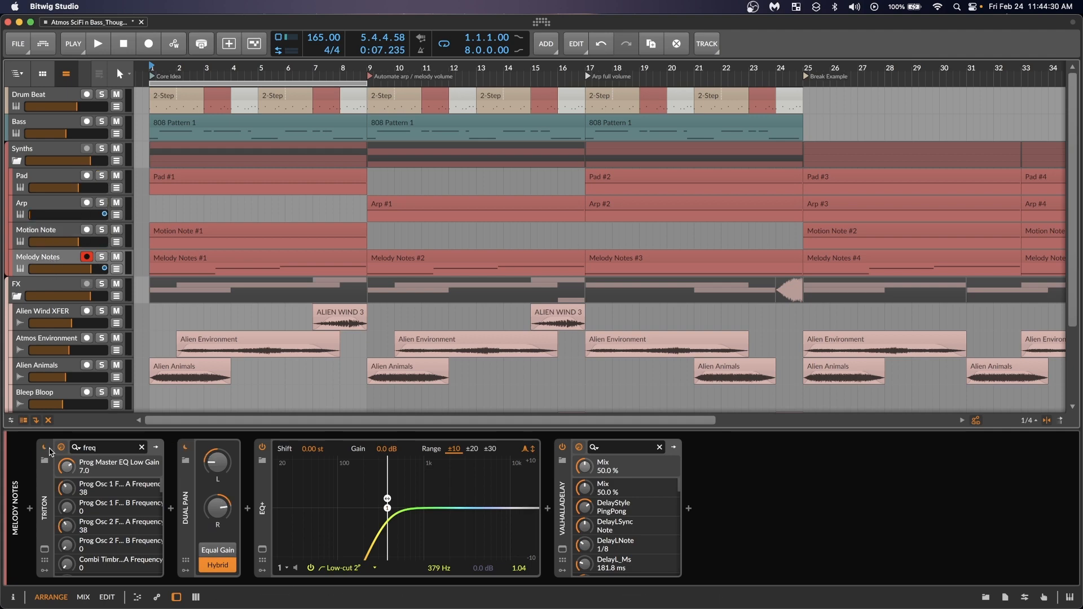
pyautogui.click(45, 547)
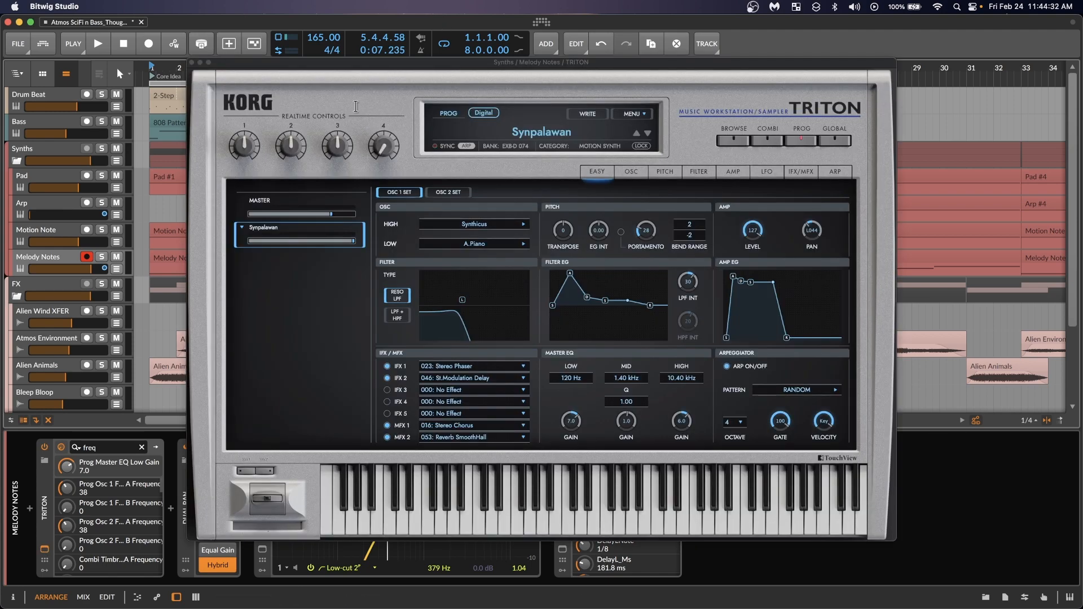
pyautogui.click(193, 62)
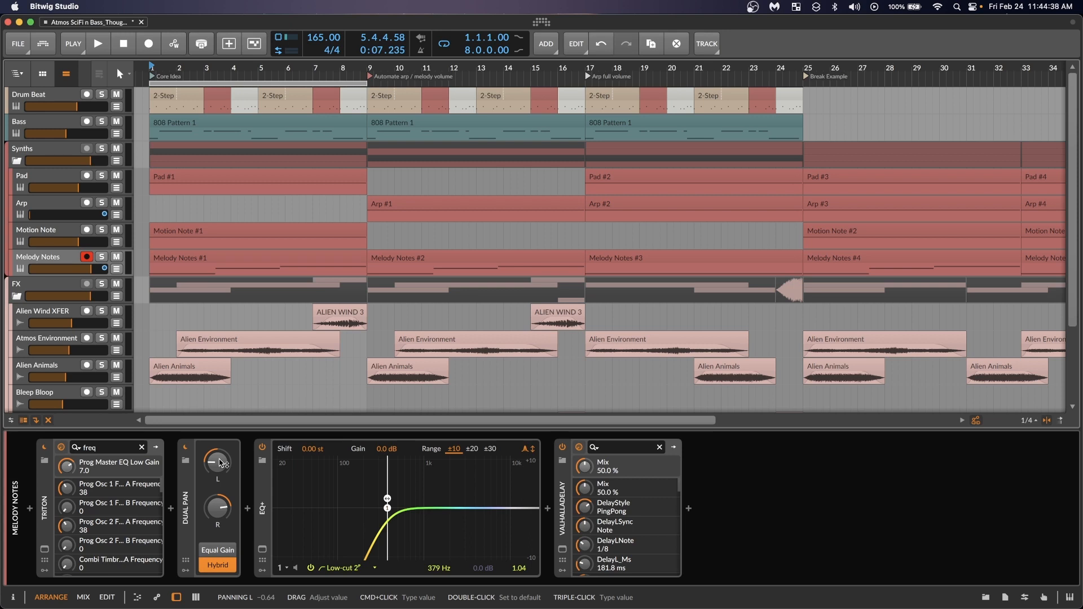
# Solo the Melody Notes track and examine the notes of its Melody Notes #1 clip in the note editor
pyautogui.click(102, 257)
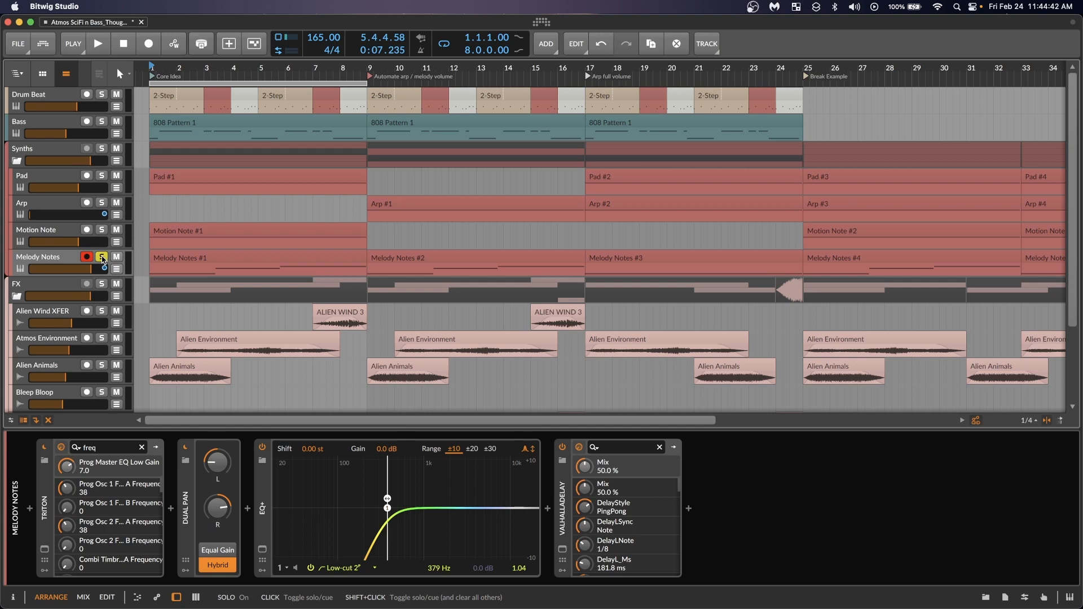
pyautogui.doubleClick(274, 259)
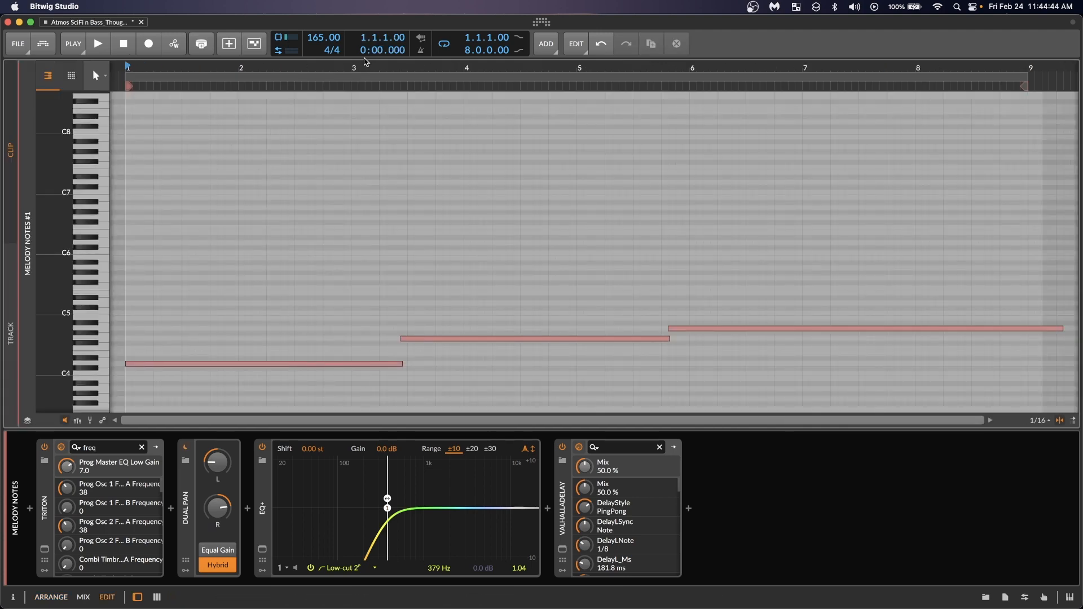
pyautogui.moveTo(332, 69); pyautogui.dragTo(331, 119)
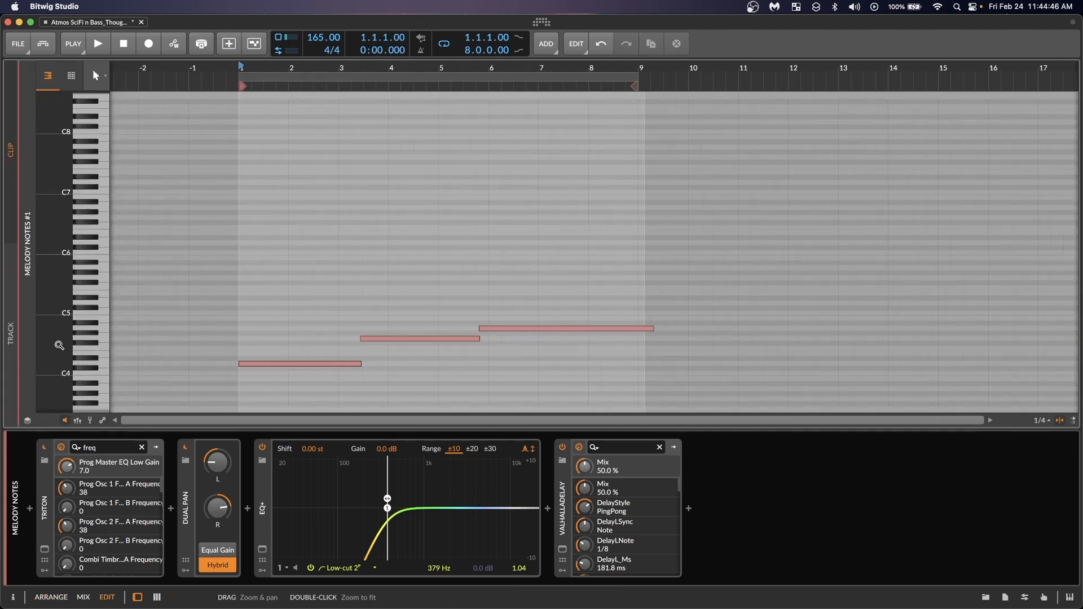
pyautogui.press('Tab')
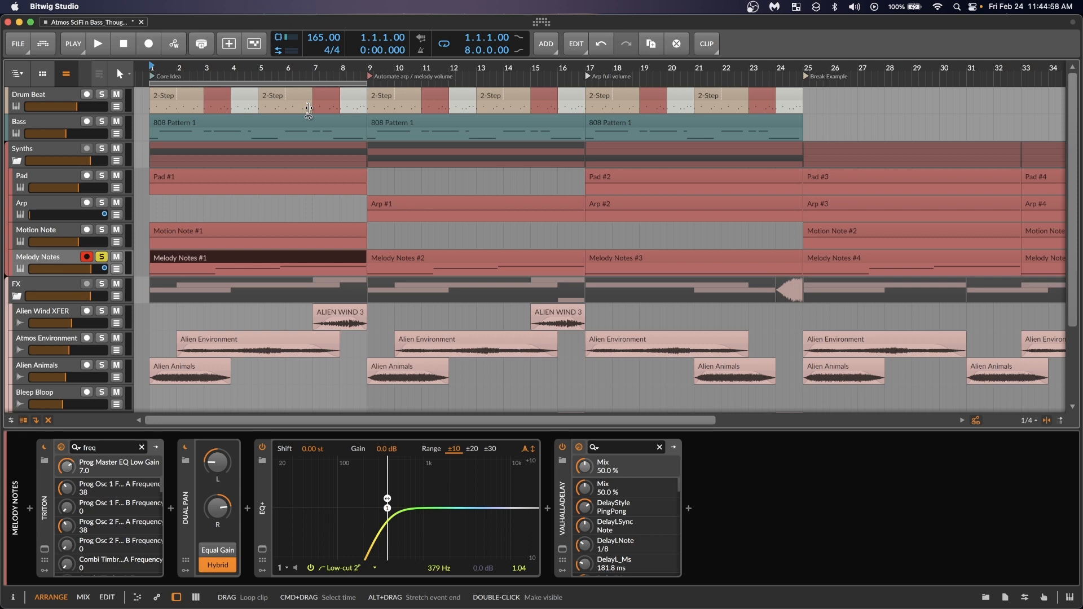
# Play the soloed Melody Notes track from bar 1, stop playback and unsolo it
pyautogui.press('space')
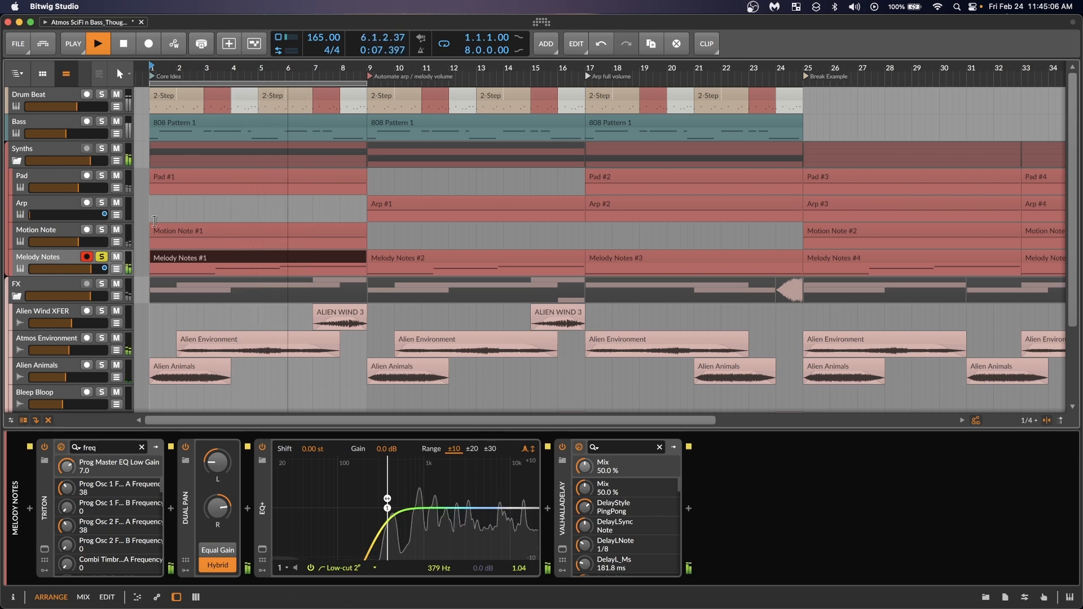
pyautogui.press('space')
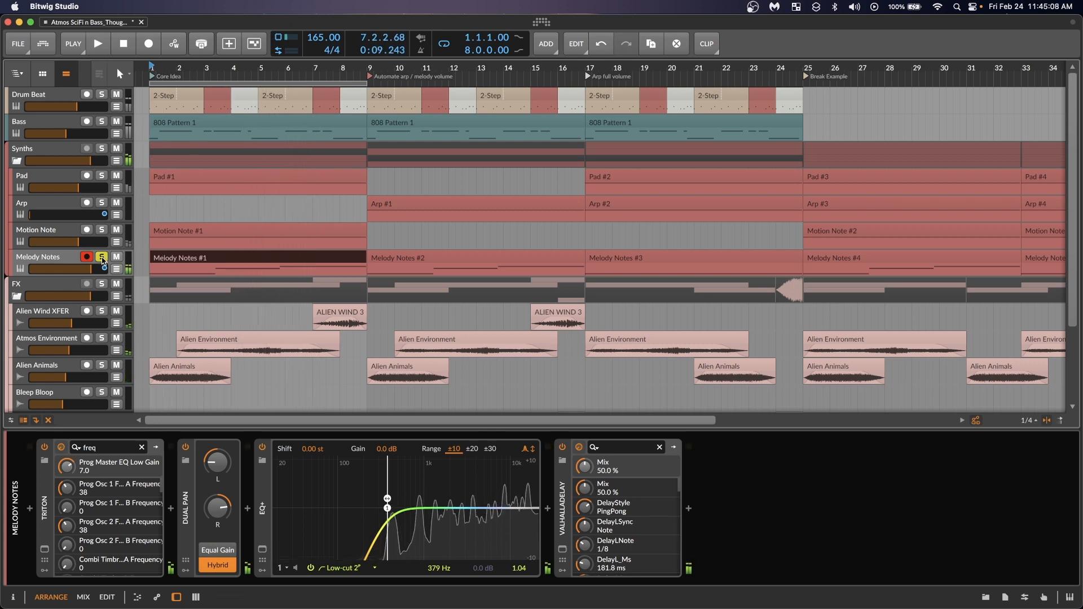
pyautogui.click(102, 258)
# Solo the Synths group, play all its tracks together from bar 1, and unsolo the group
pyautogui.click(103, 149)
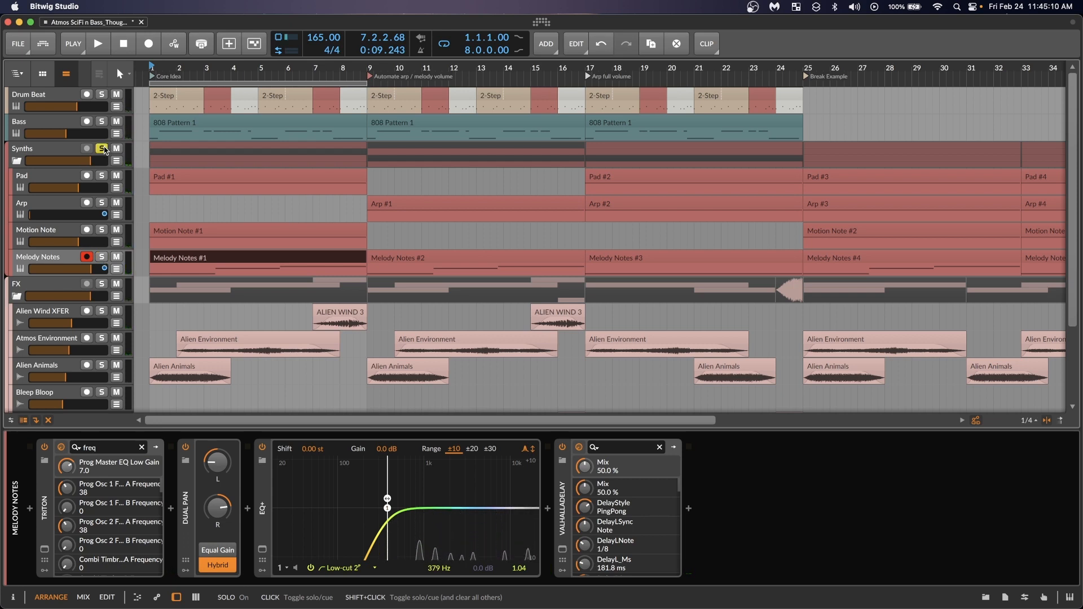
pyautogui.press('space')
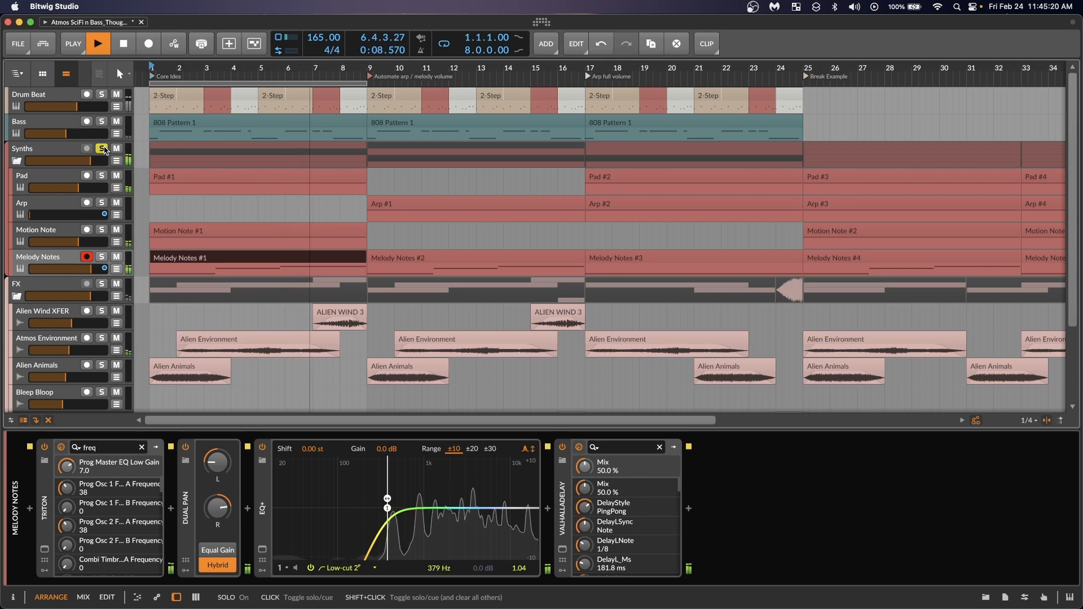
pyautogui.click(102, 149)
pyautogui.press('space')
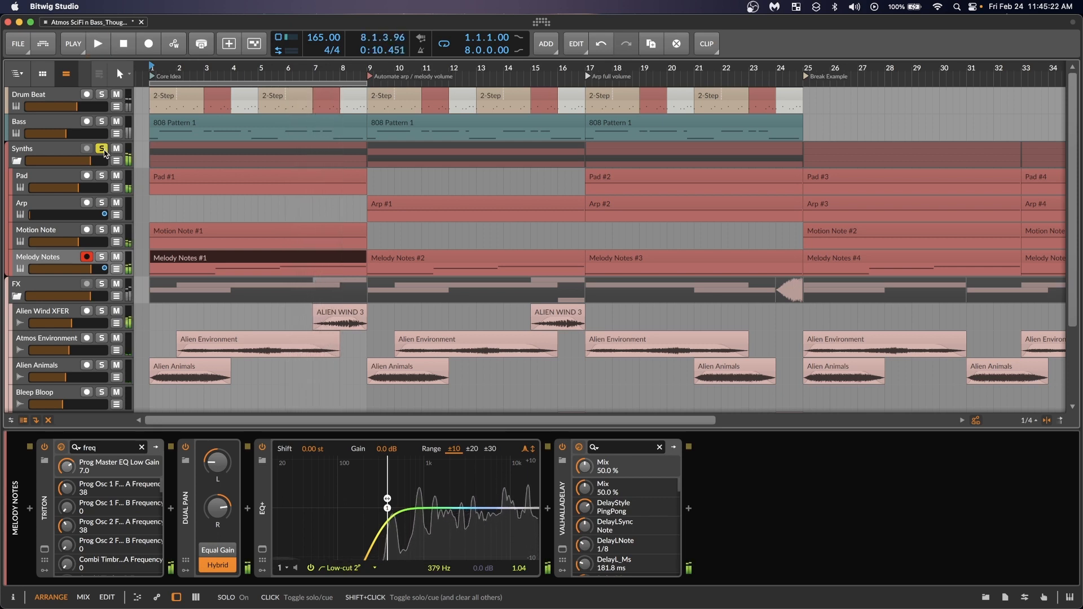
# Select the Arp track, view its A03 Trumpet! Whl preset in the Prophecy plug-in window, and select its Arpeggiator device
pyautogui.moveTo(417, 67); pyautogui.dragTo(393, 67)
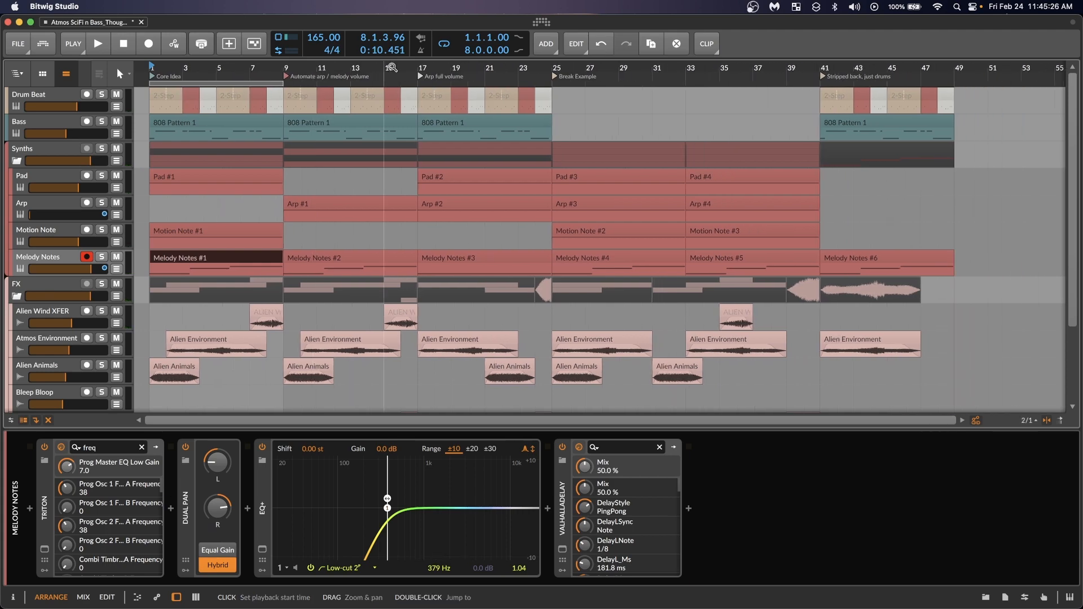
pyautogui.click(24, 204)
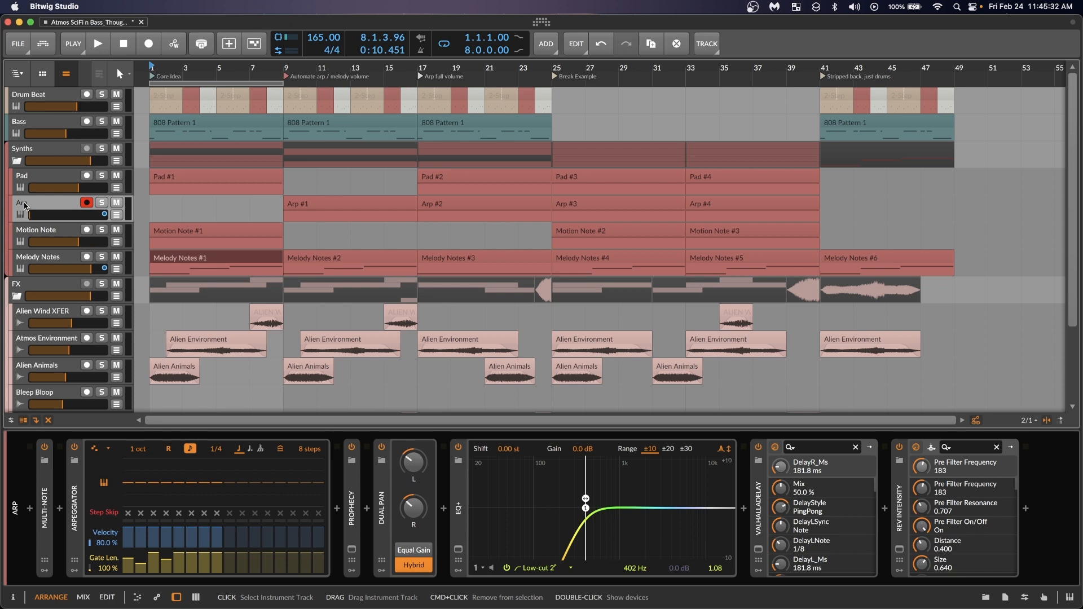
pyautogui.click(352, 549)
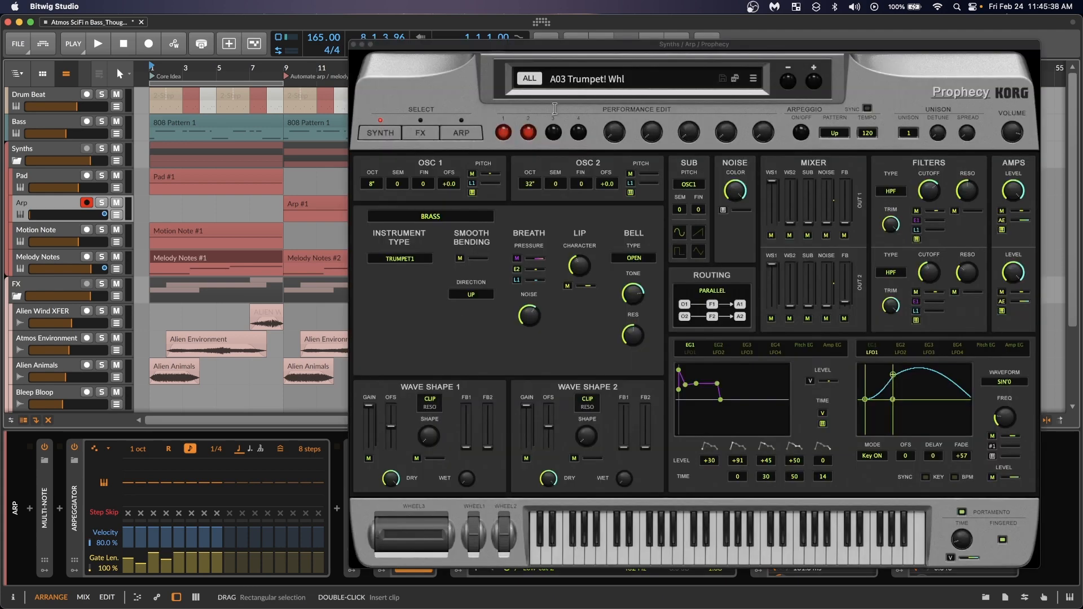
pyautogui.click(353, 45)
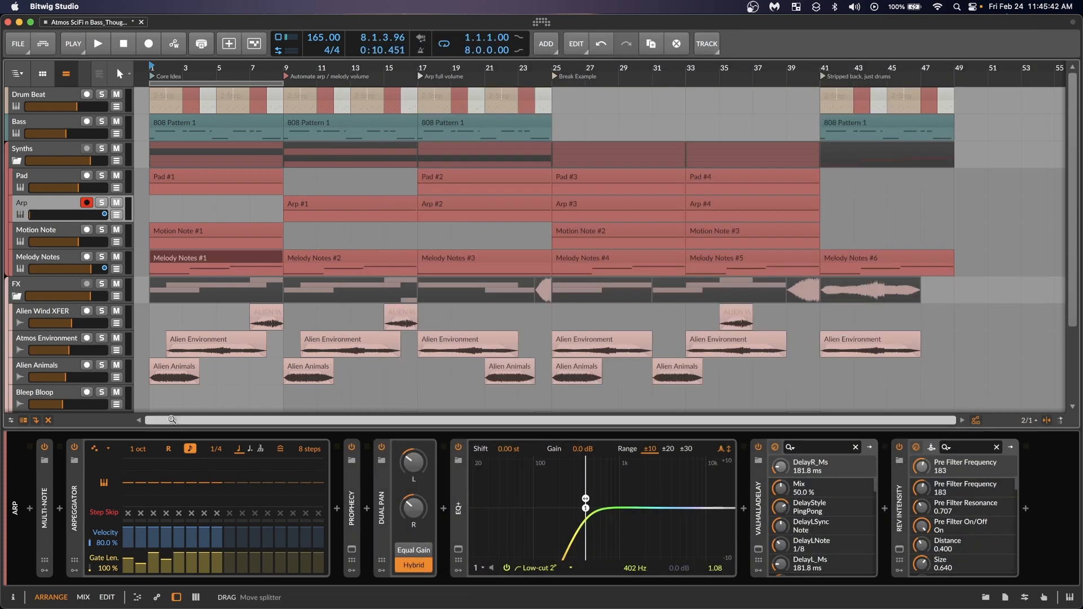
pyautogui.click(72, 492)
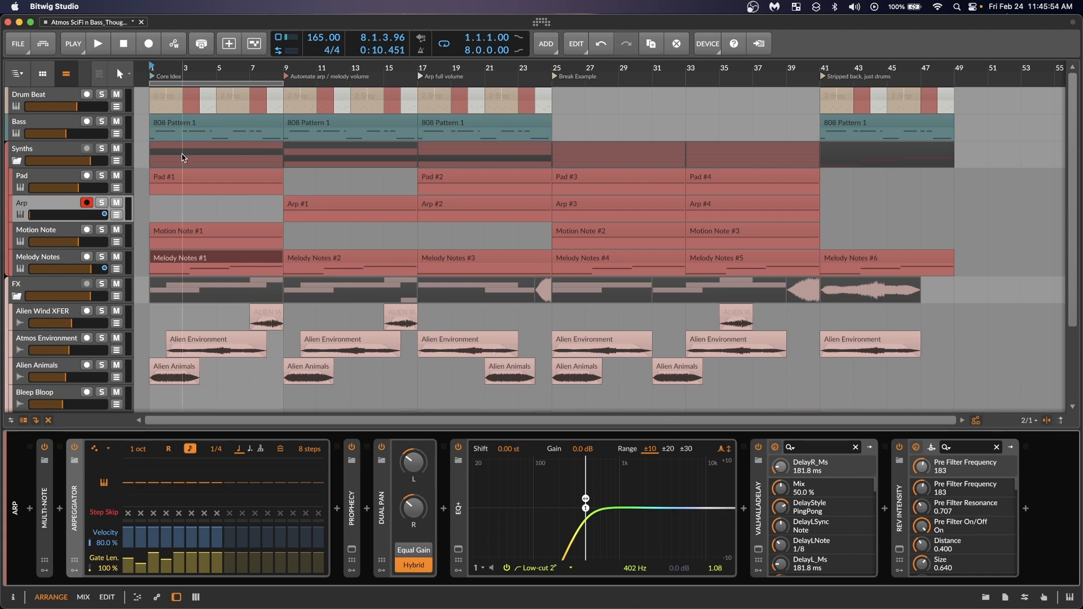
# Solo the Arp track, play it from about bar 14, and unsolo it
pyautogui.click(102, 202)
pyautogui.click(362, 68)
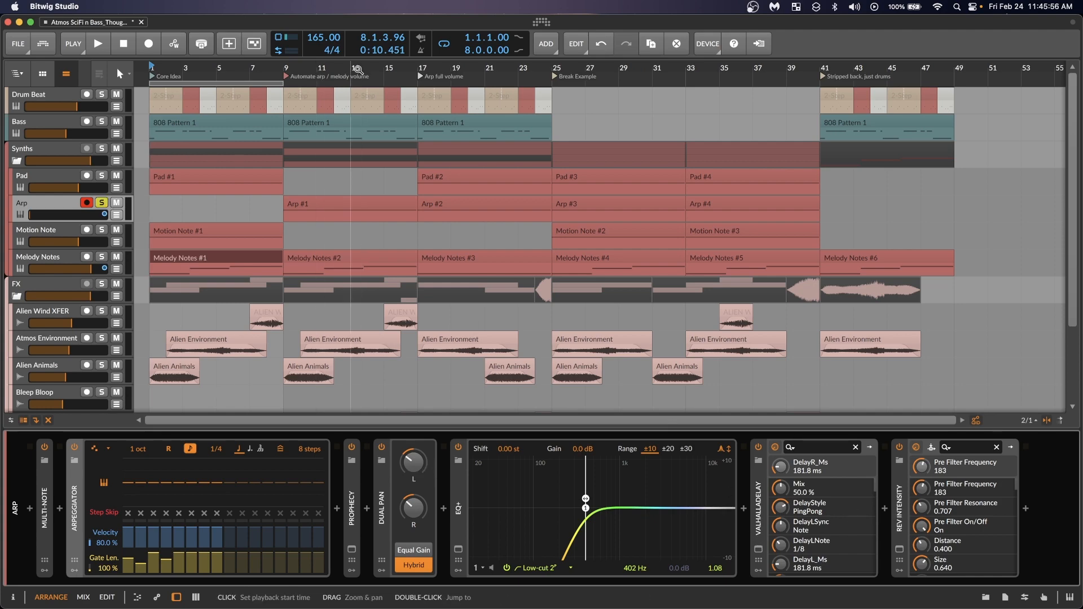
pyautogui.press('space')
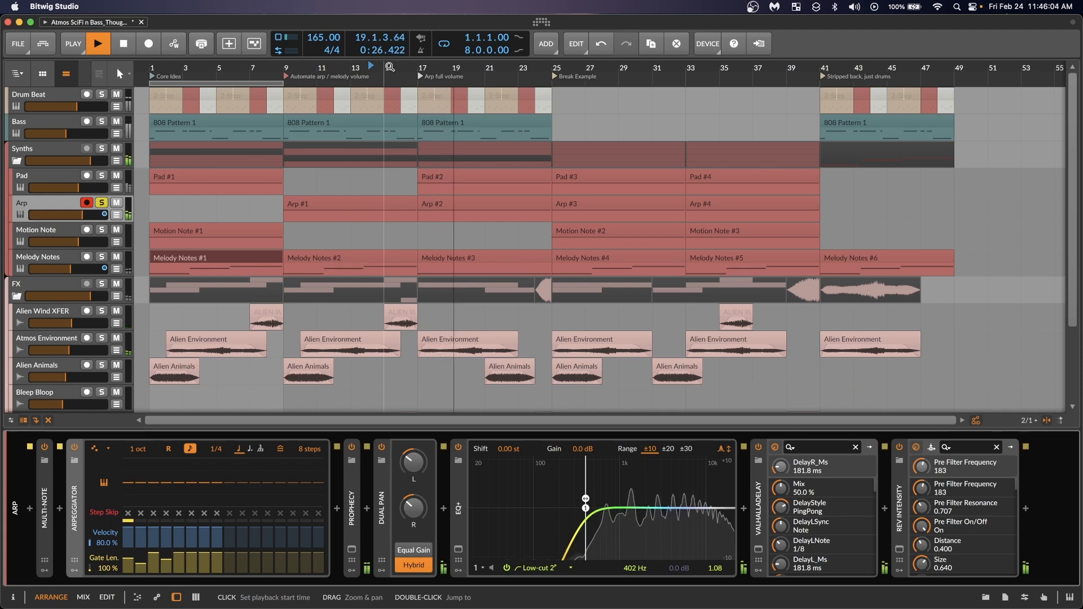
pyautogui.press('space')
pyautogui.click(111, 203)
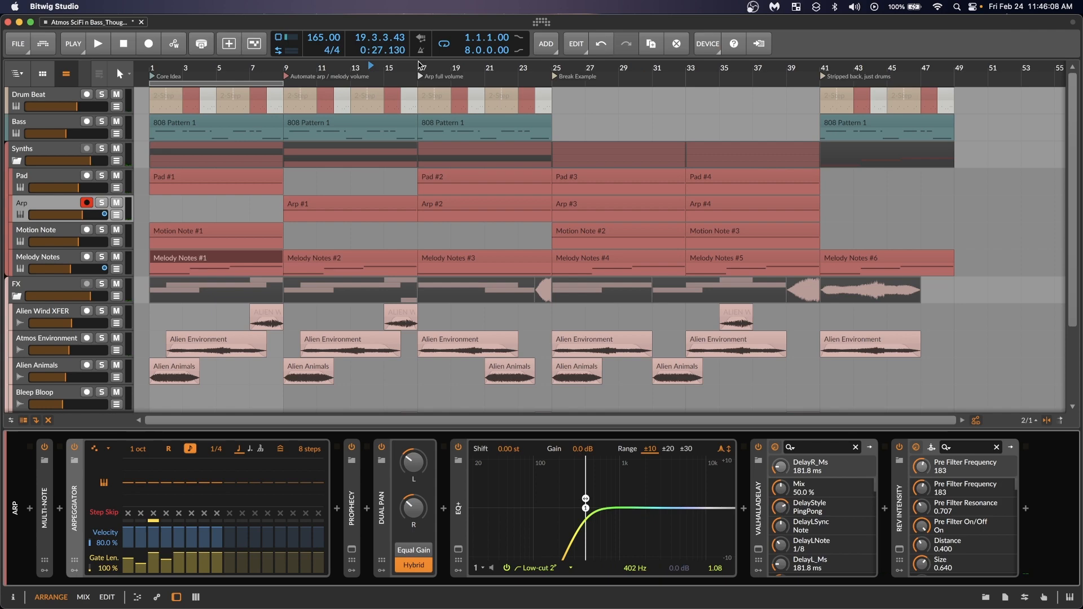
# Play the Break Example section from bar 25, temporarily soloing the Synths group during playback
pyautogui.press('space')
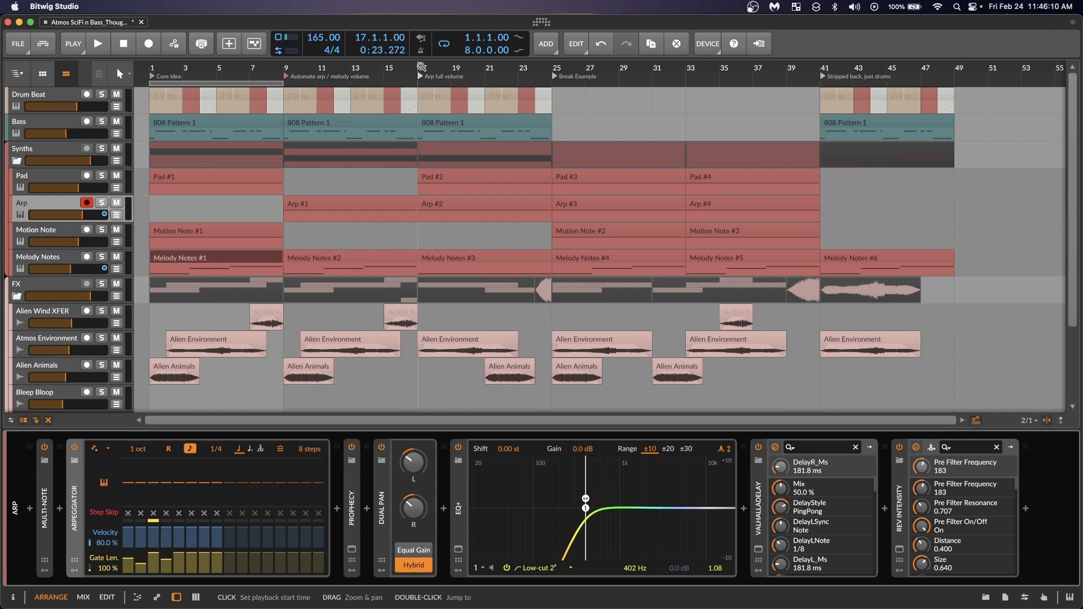
pyautogui.click(551, 66)
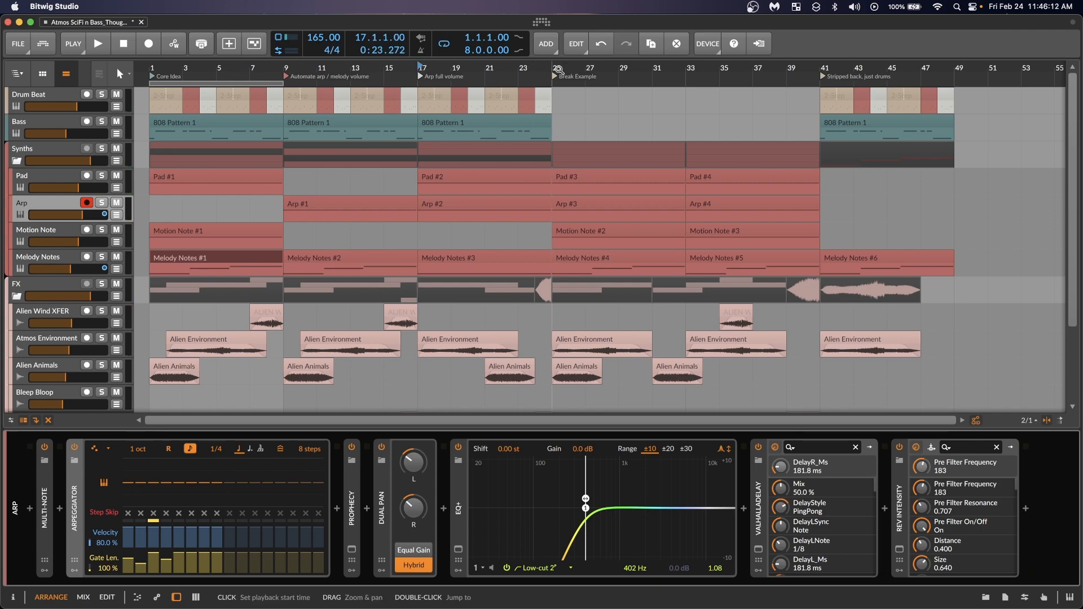
pyautogui.press('space')
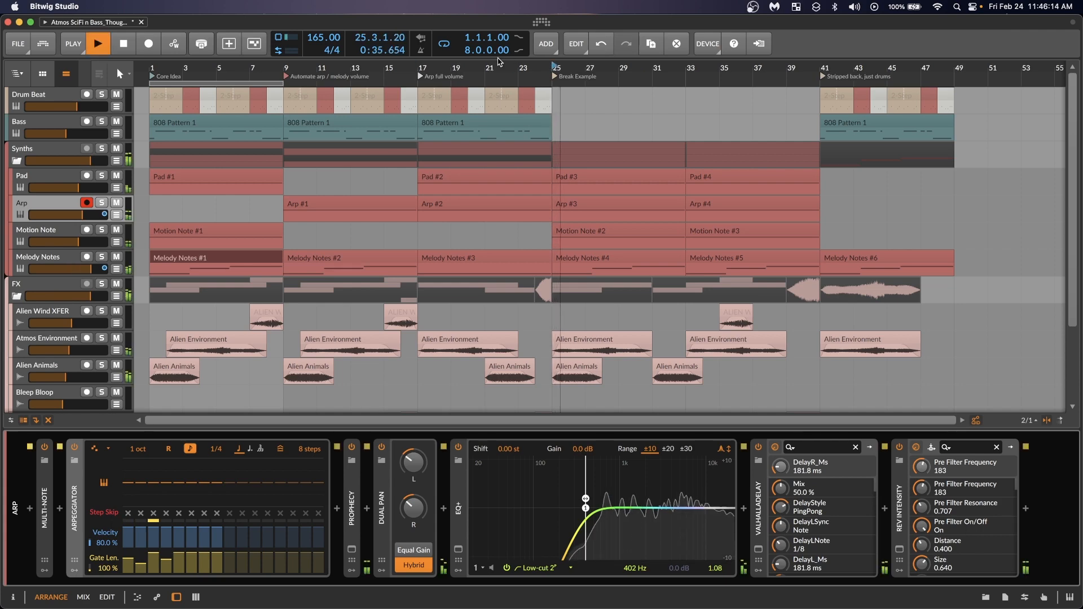
pyautogui.click(102, 149)
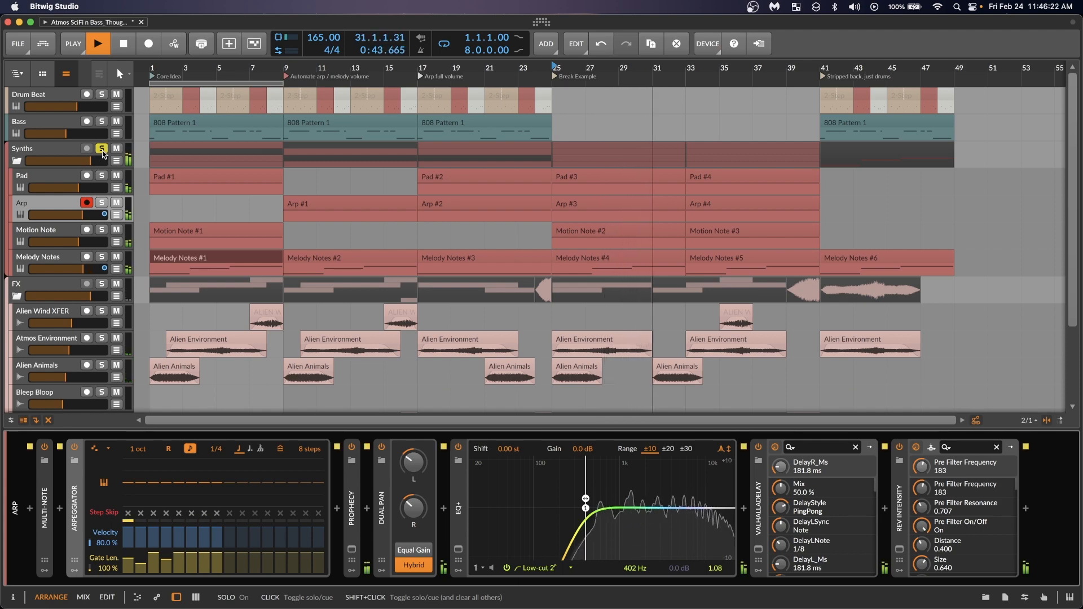
pyautogui.click(101, 149)
pyautogui.press('space')
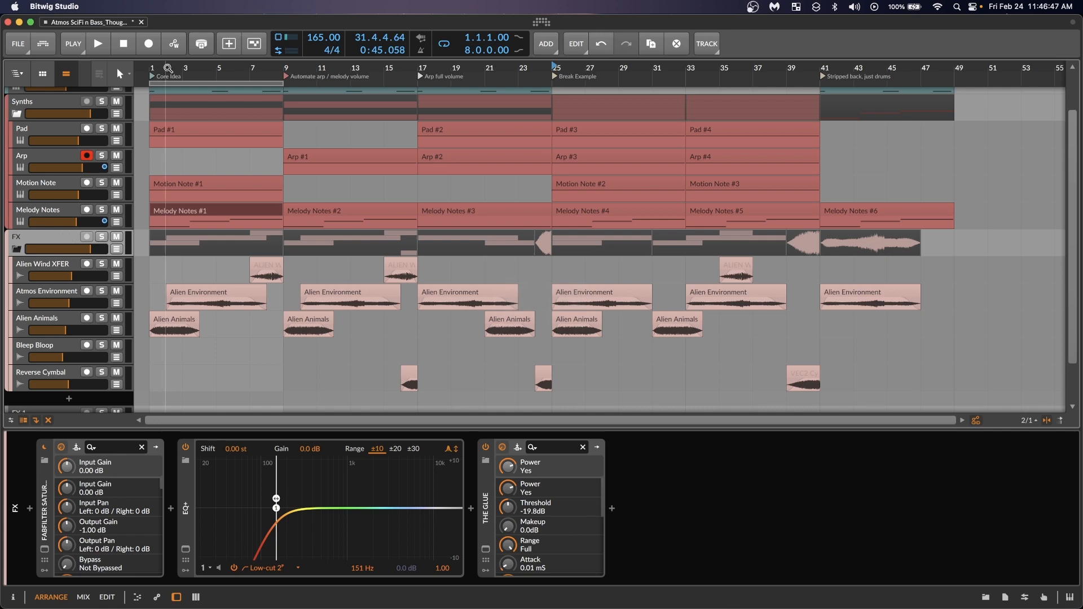
# Show the properties of the ALIEN WIND 3 clip at bar 7, and view the Alien Wind XFER and Alien Animals device chains
pyautogui.moveTo(153, 69); pyautogui.dragTo(151, 93)
pyautogui.scroll(3, 60, 239)
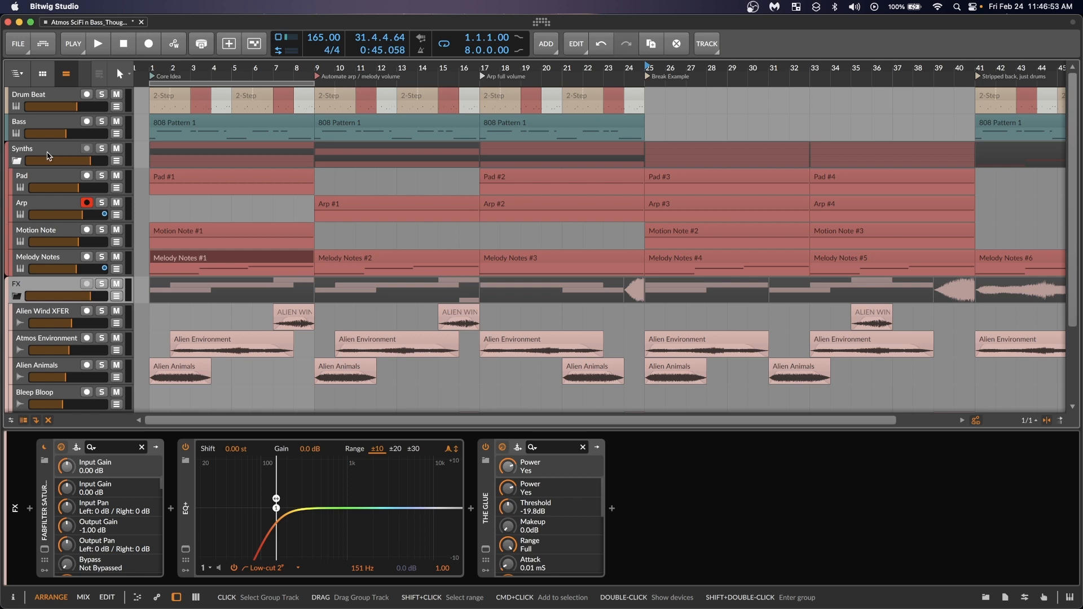
pyautogui.scroll(-2, 51, 254)
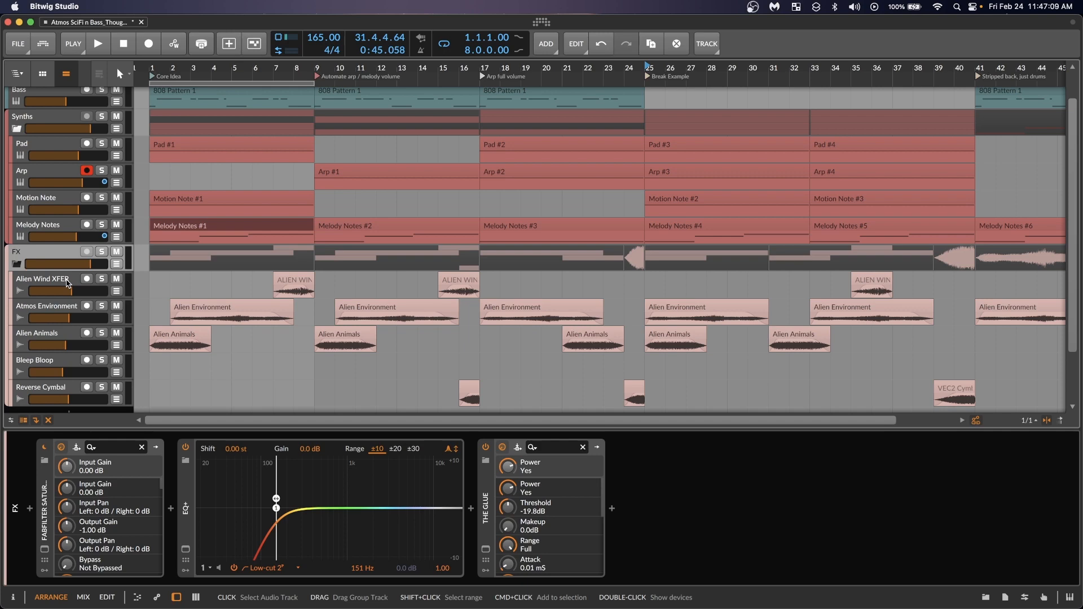
pyautogui.scroll(3, 251, 279)
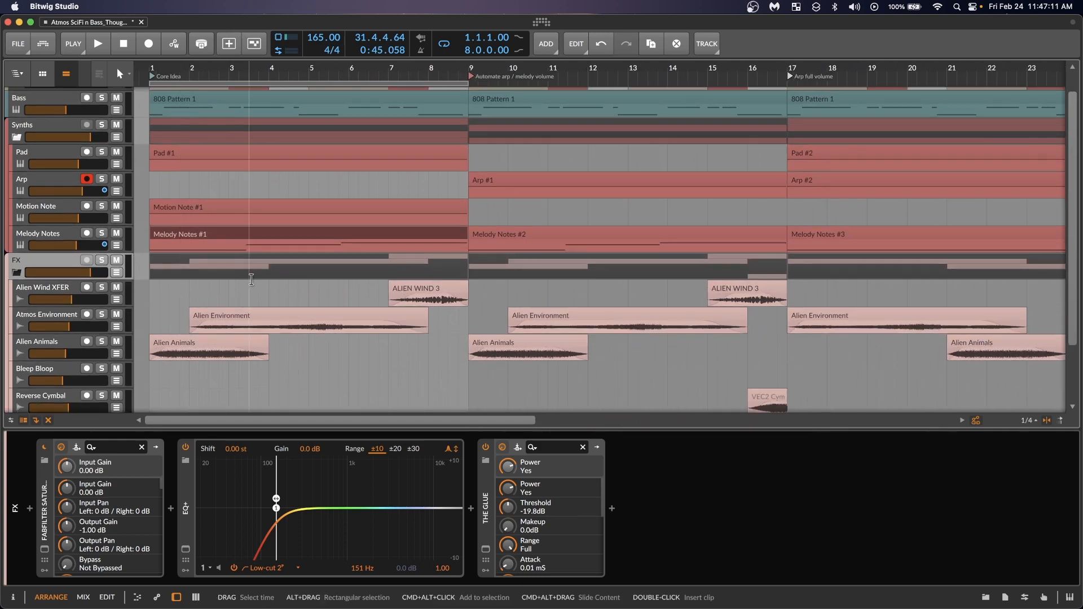
pyautogui.scroll(-3, 251, 279)
pyautogui.click(40, 219)
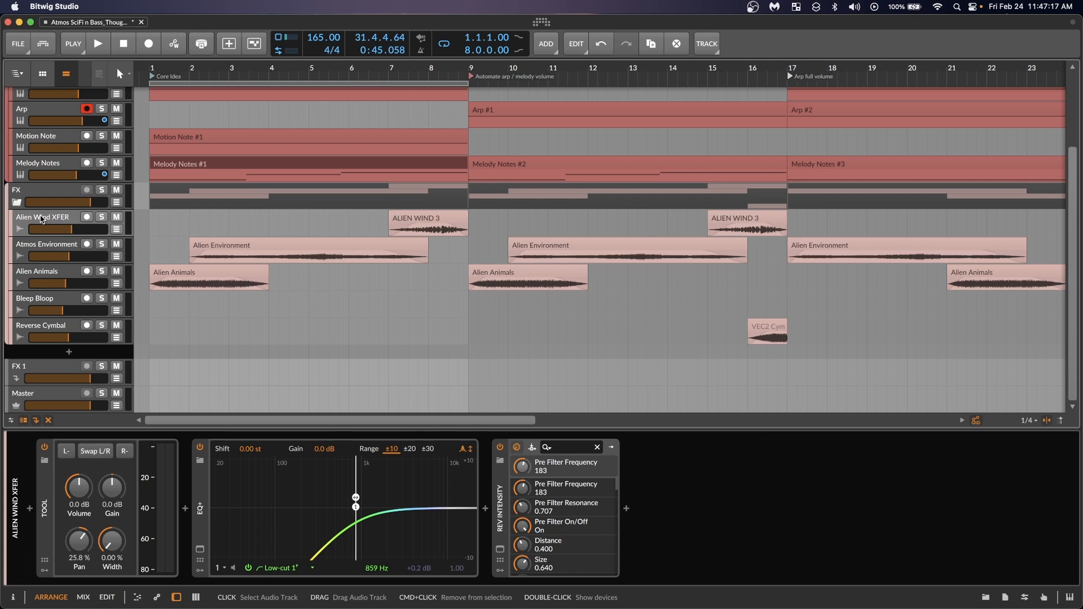
pyautogui.click(437, 219)
pyautogui.press('i')
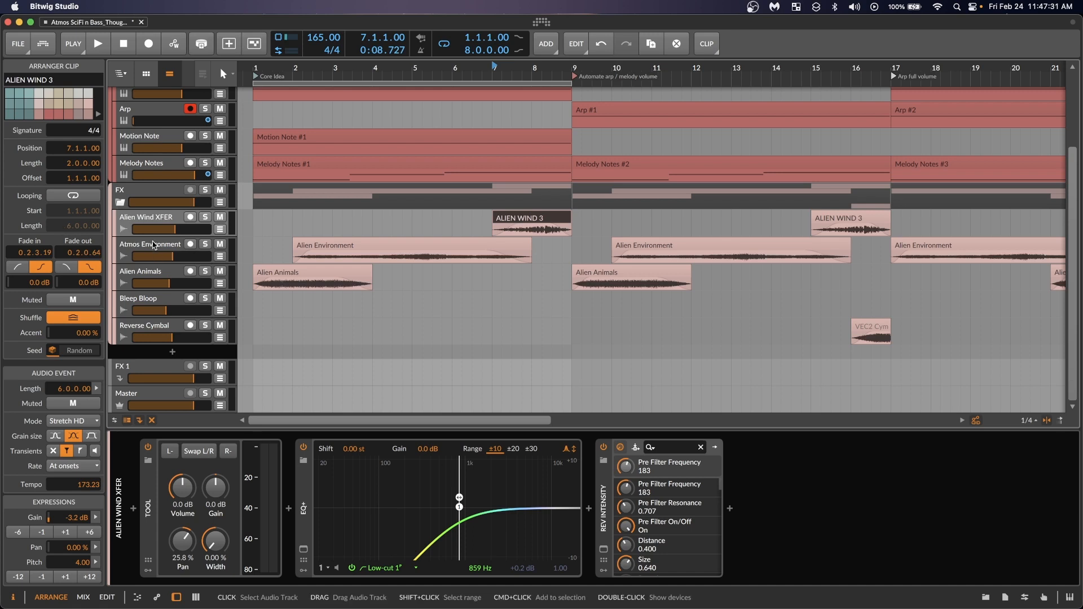
pyautogui.click(156, 273)
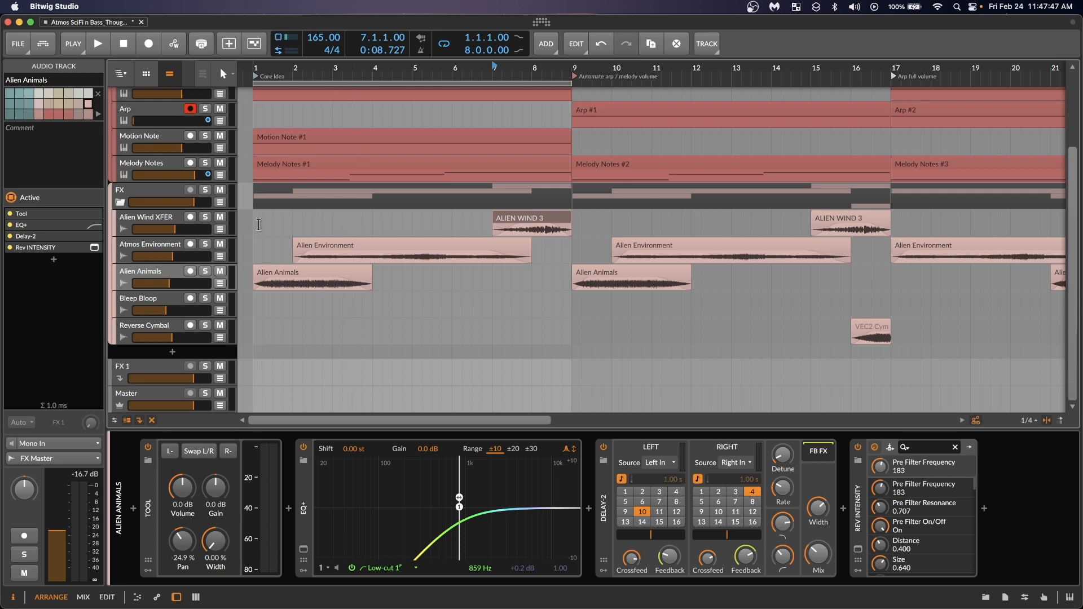
# Solo the FX group, play the arrangement from bar 1, and unsolo the group
pyautogui.click(255, 224)
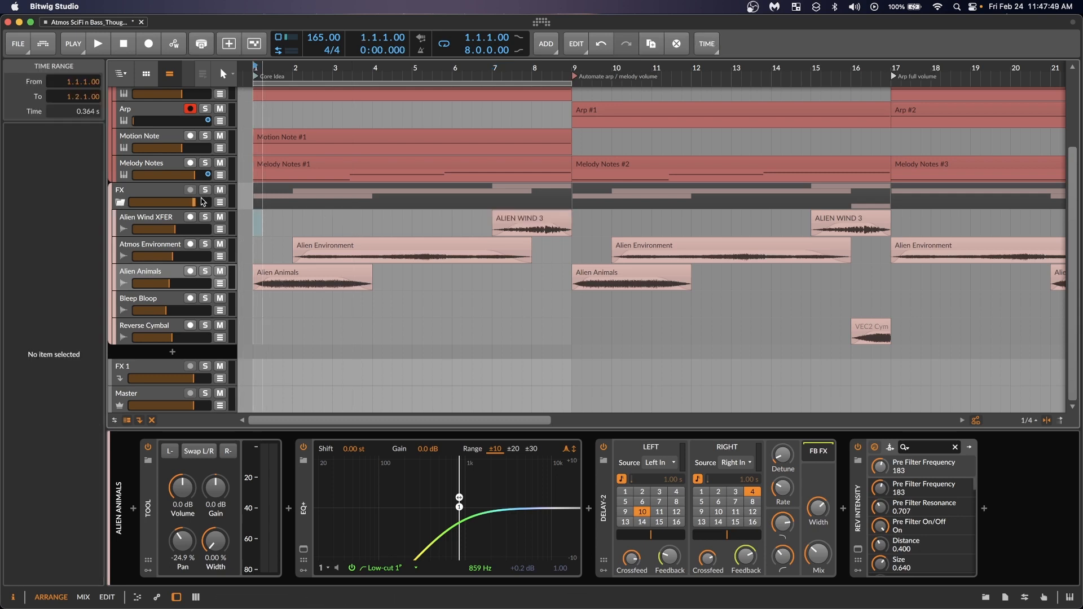
pyautogui.click(205, 190)
pyautogui.press('space')
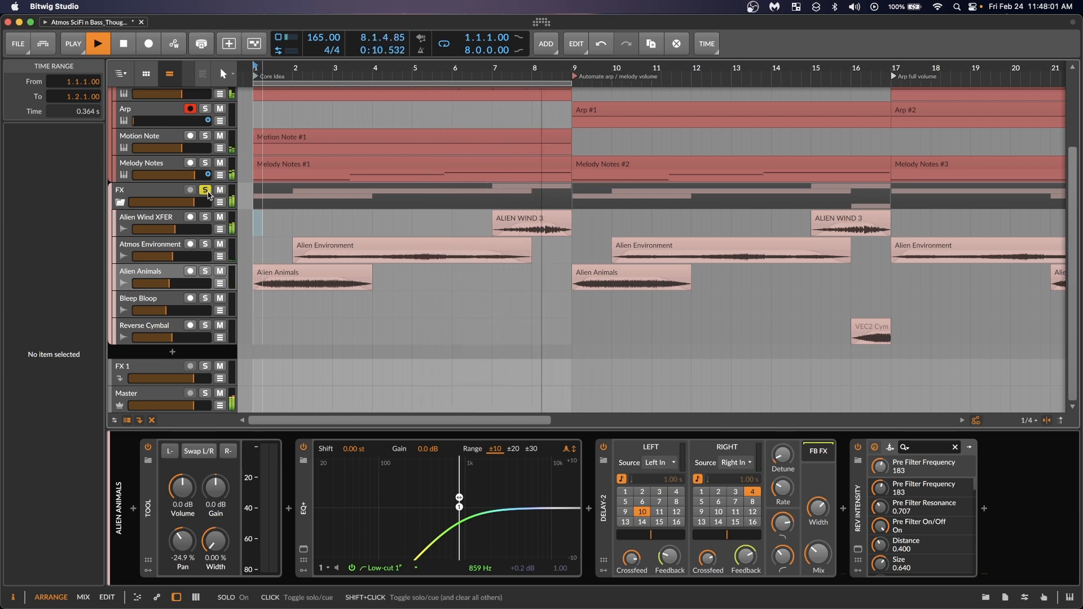
pyautogui.click(205, 190)
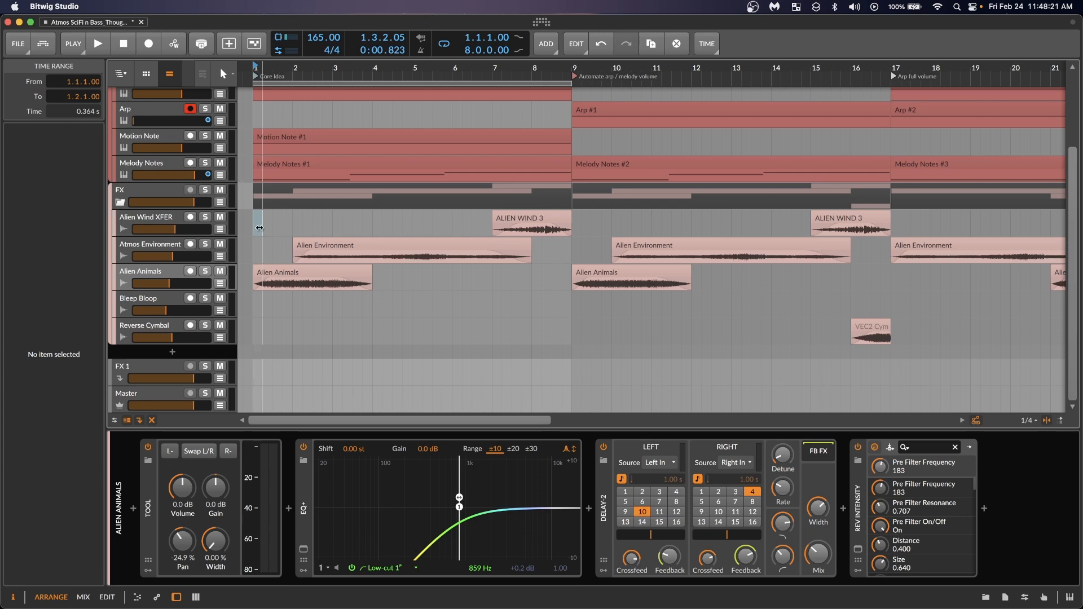
pyautogui.click(283, 230)
pyautogui.scroll(3, 259, 235)
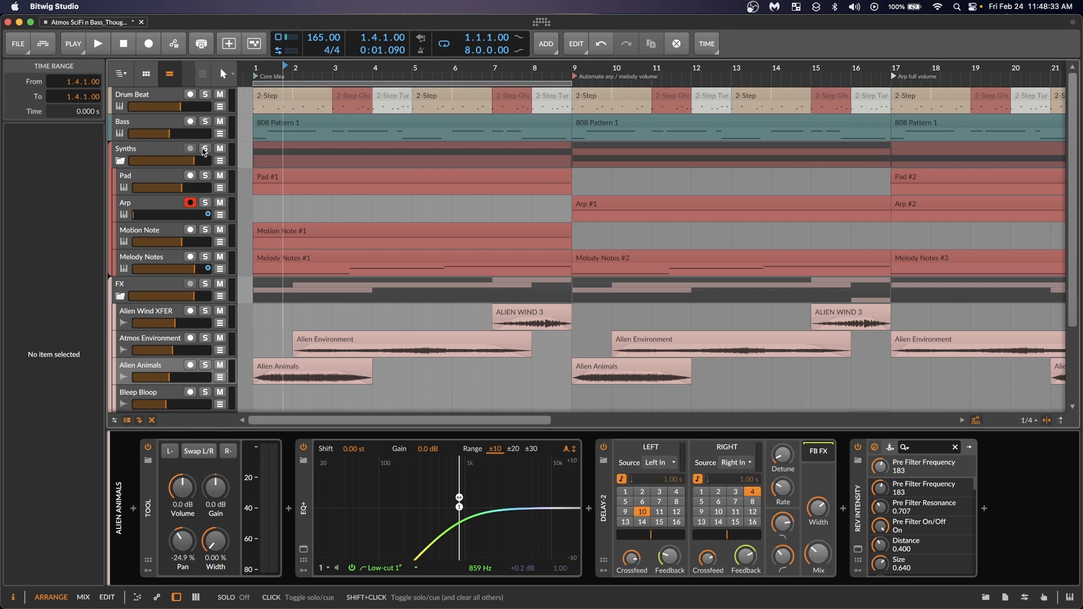
# Solo the Synths and FX groups together and play the arrangement from bar 1
pyautogui.click(205, 150)
pyautogui.click(206, 285)
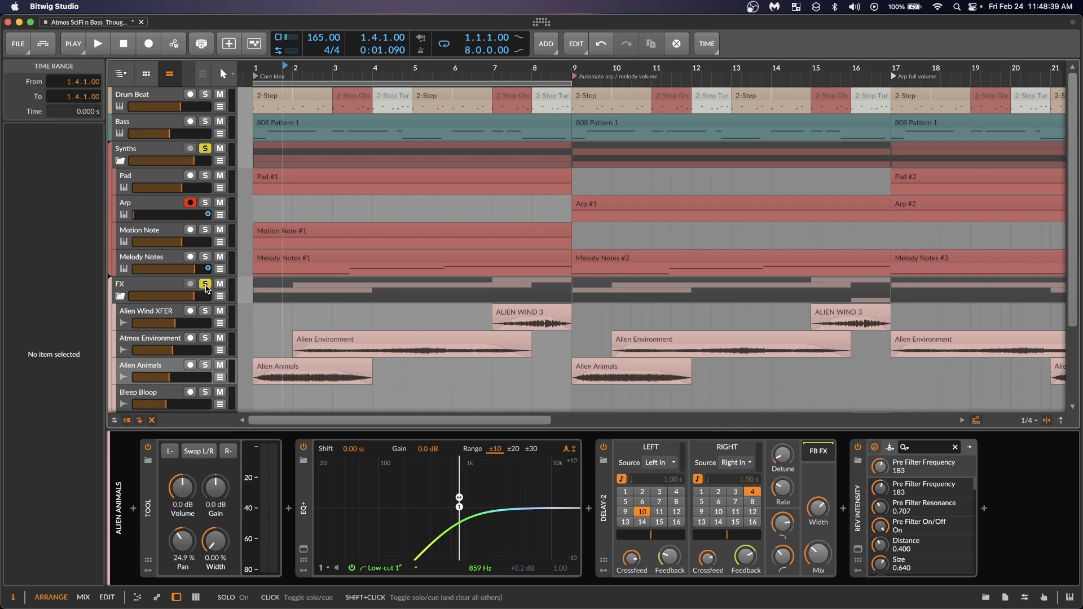
pyautogui.click(252, 64)
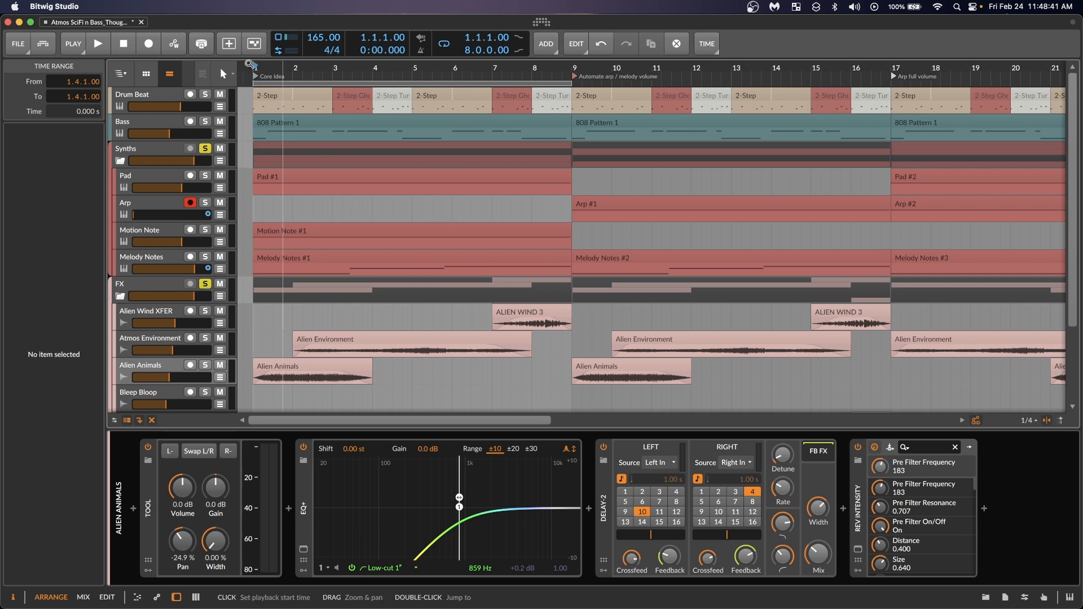
pyautogui.press('space')
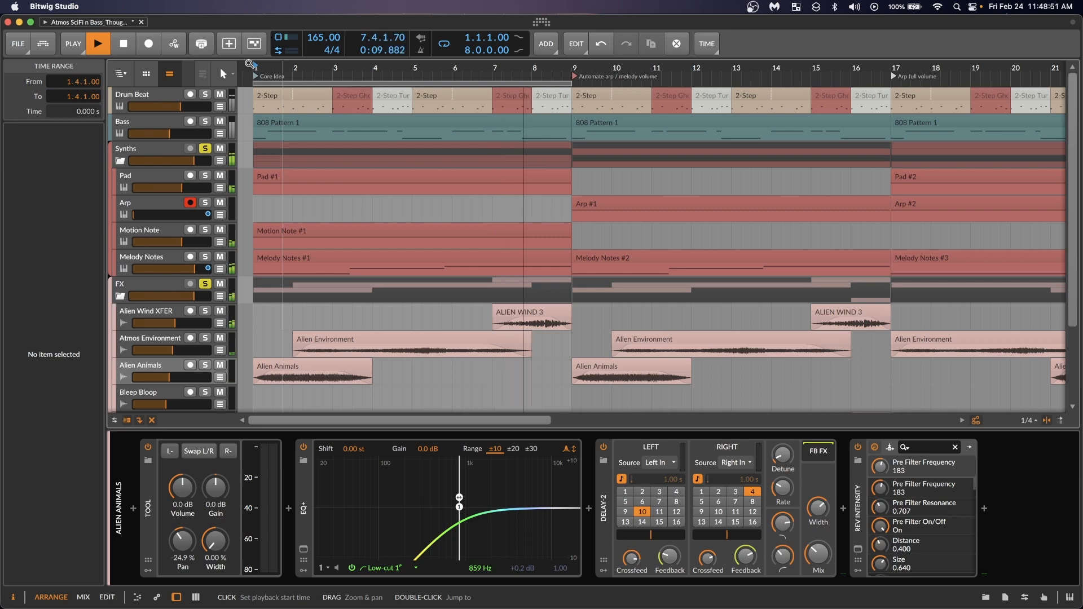
pyautogui.press('space')
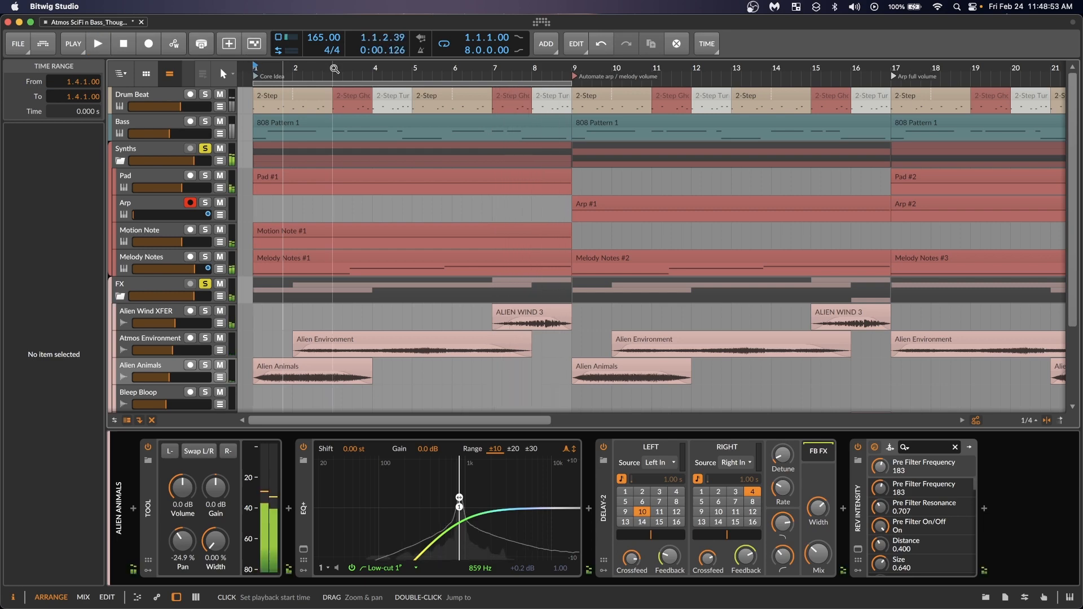
# Switch to the mixer view and show the Synths group's device chain
pyautogui.moveTo(332, 67); pyautogui.dragTo(330, 61)
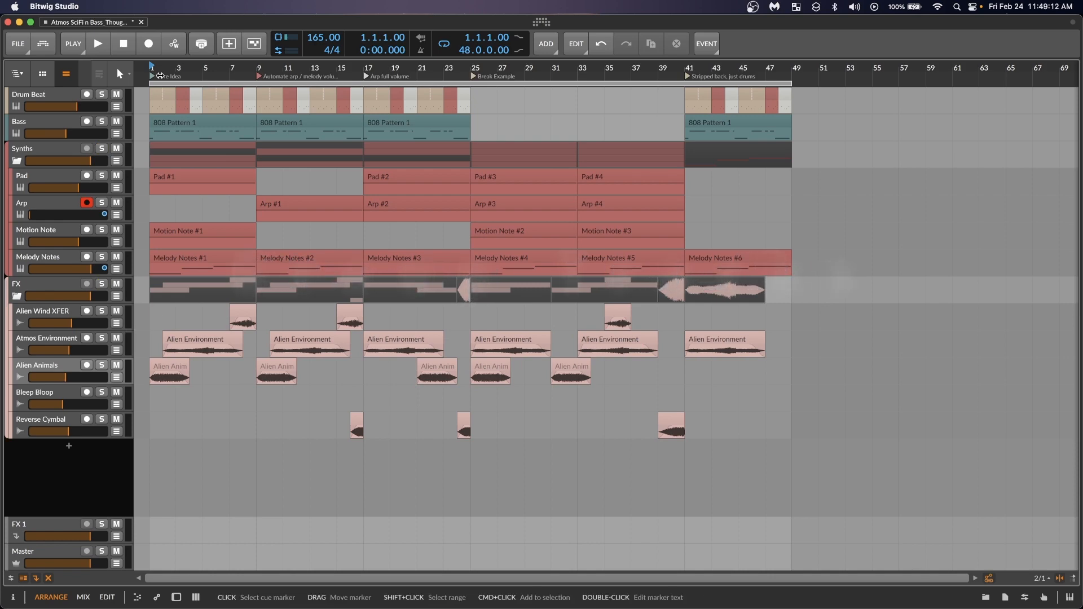
pyautogui.press('Tab')
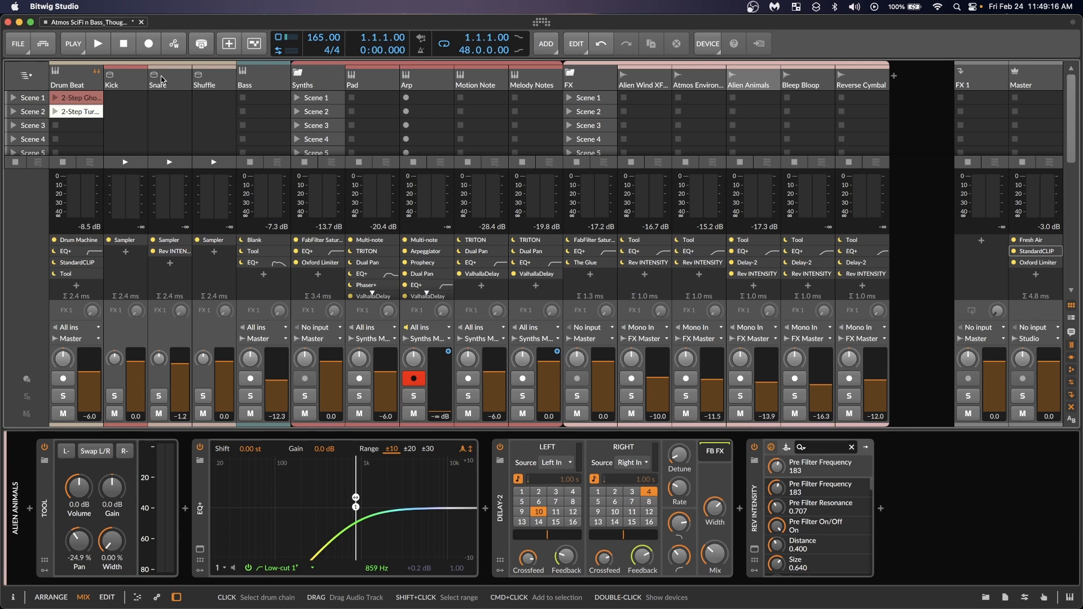
pyautogui.click(336, 82)
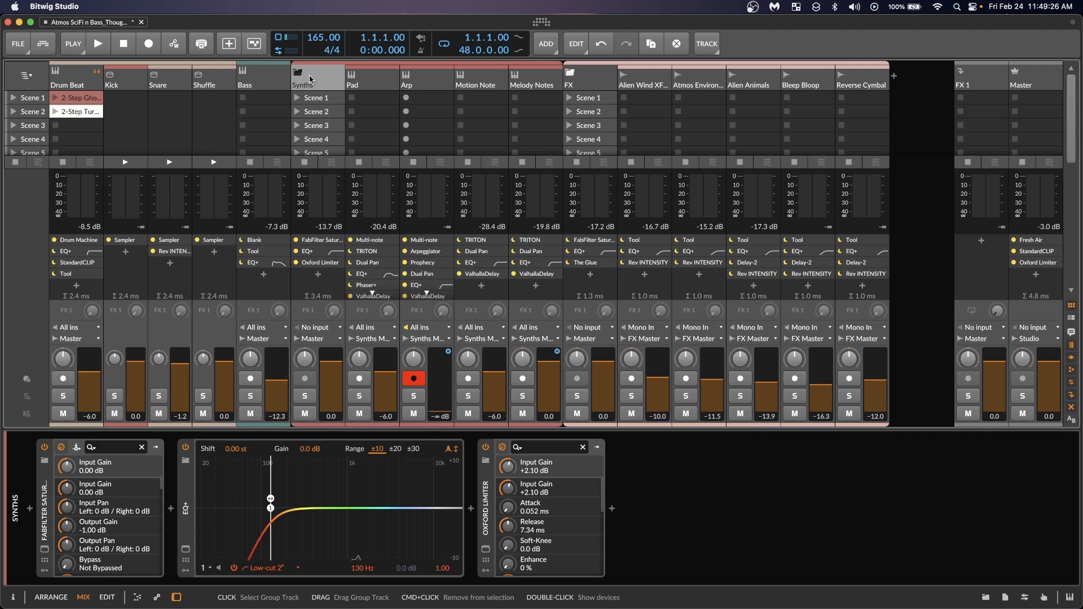
pyautogui.click(299, 76)
pyautogui.click(299, 75)
# Inspect FabFilter Saturn 2 on the soloed Synths group during brief playback, close its window, and select the group's EQ+
pyautogui.click(337, 242)
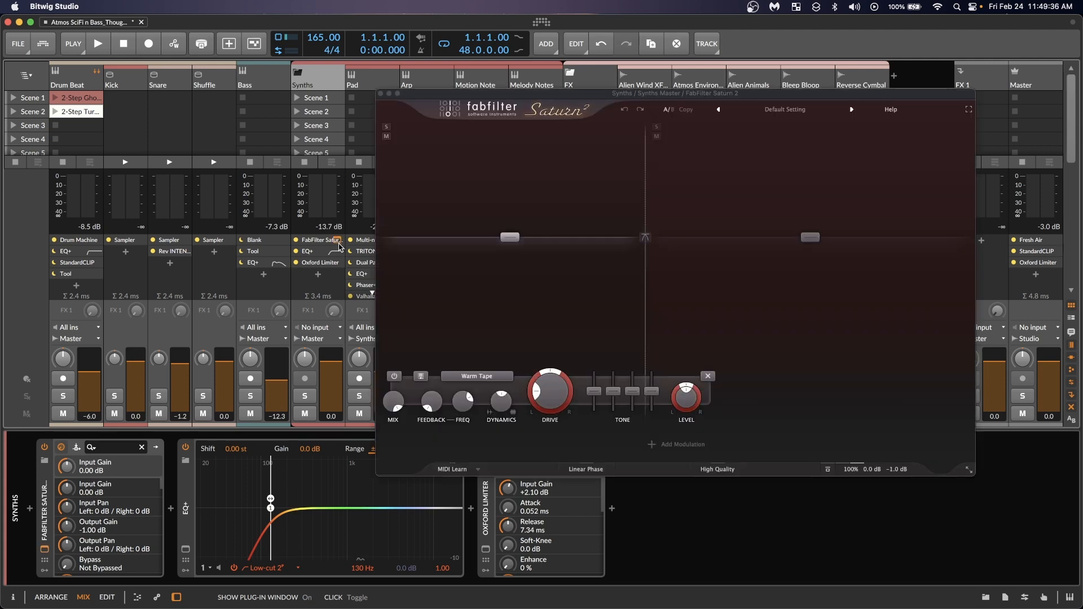
pyautogui.click(305, 396)
pyautogui.press('space')
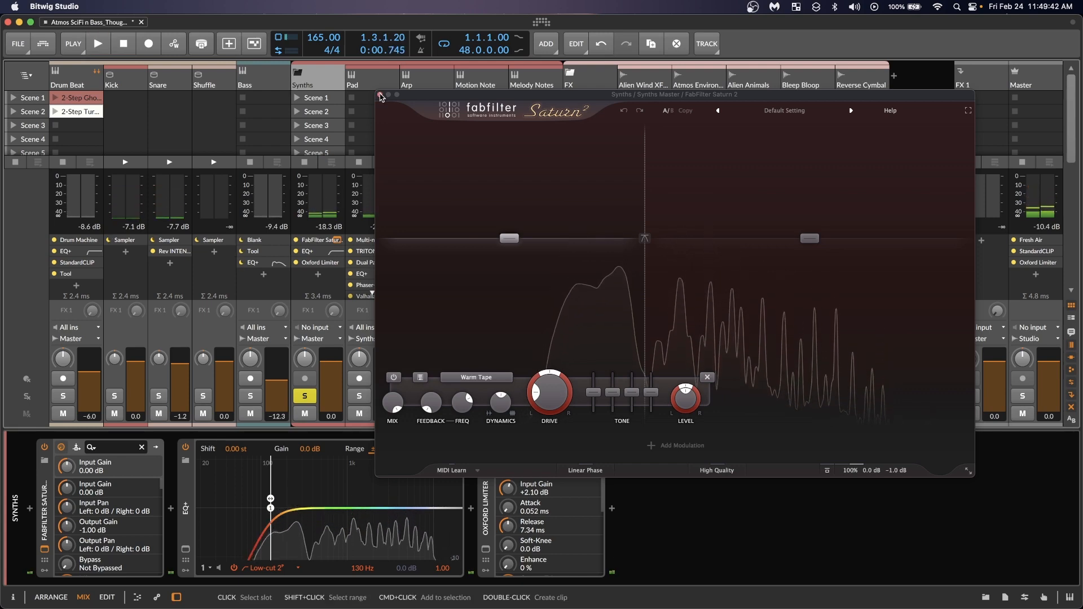
pyautogui.click(380, 95)
pyautogui.click(320, 254)
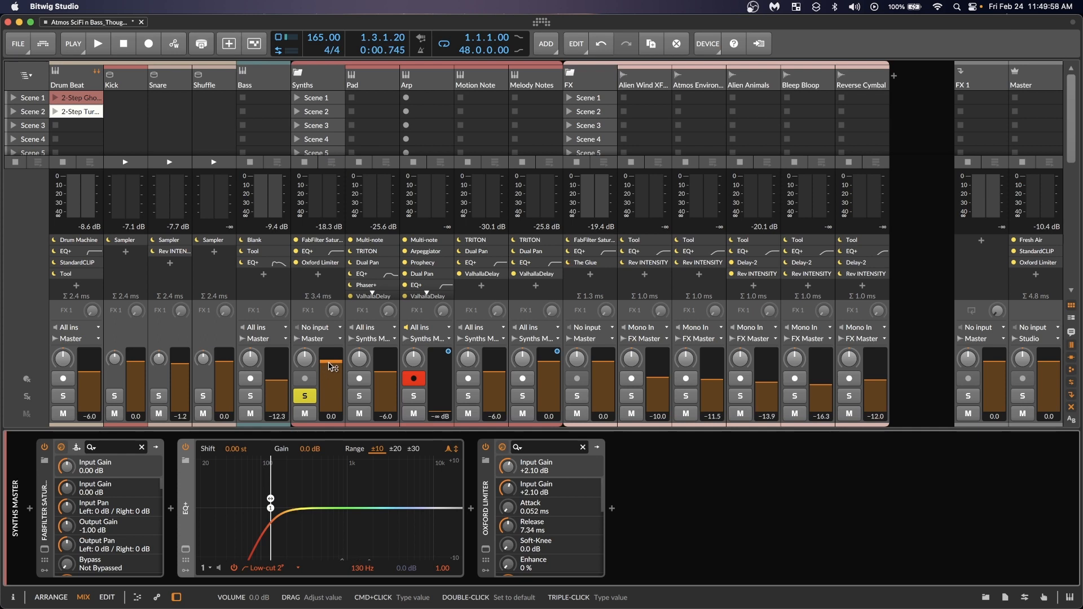
# Try lowering the Synths group's volume to -4.3 dB, and reset it to the default
pyautogui.moveTo(331, 367); pyautogui.dragTo(331, 380)
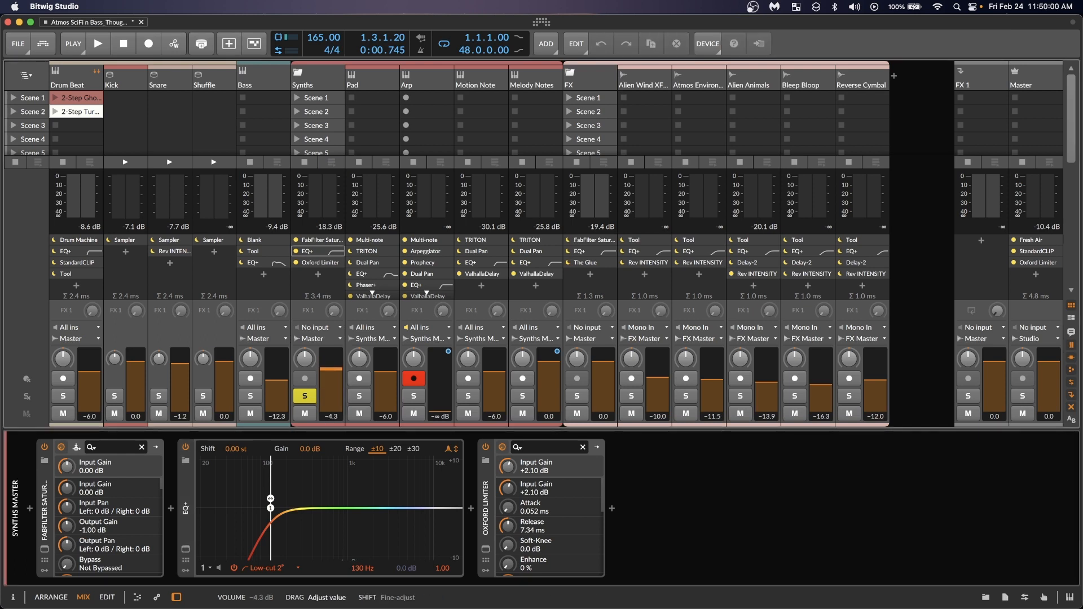
pyautogui.doubleClick(331, 370)
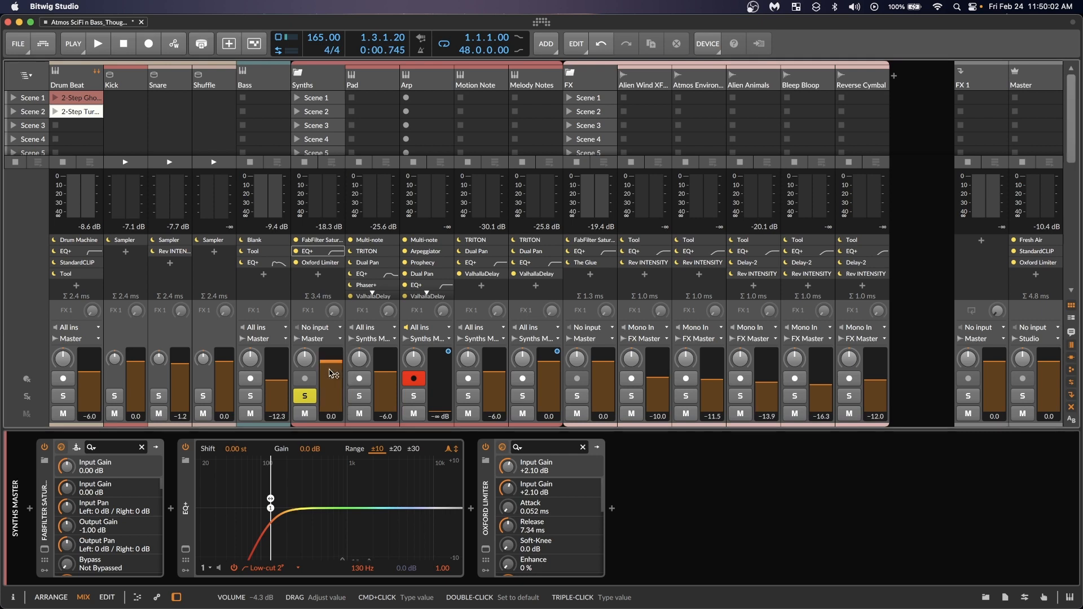
# Show the FX group's device chain and unsolo the Synths group
pyautogui.click(586, 73)
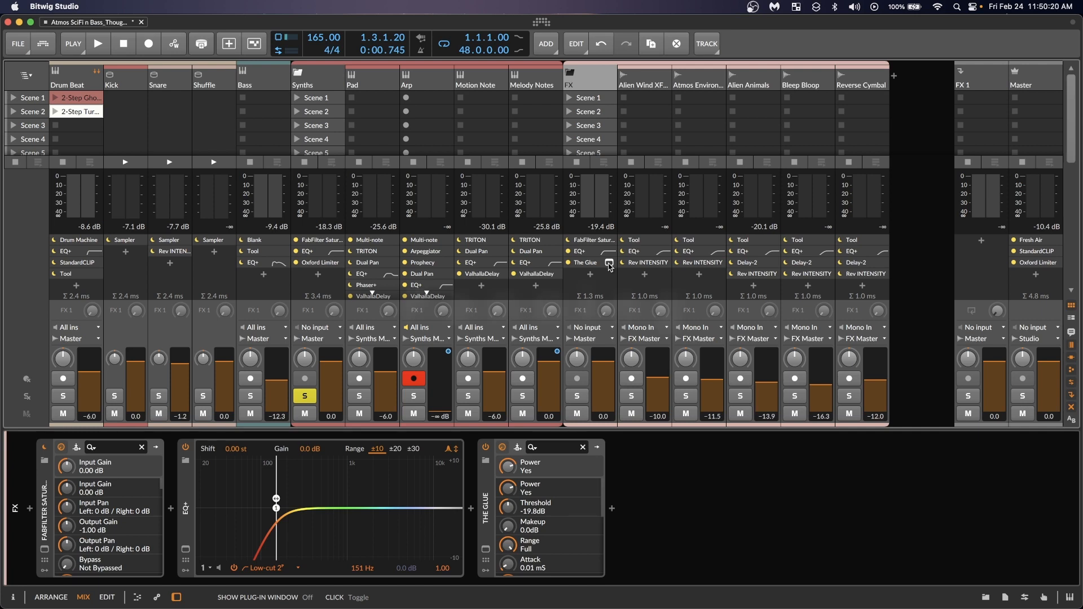
pyautogui.click(304, 396)
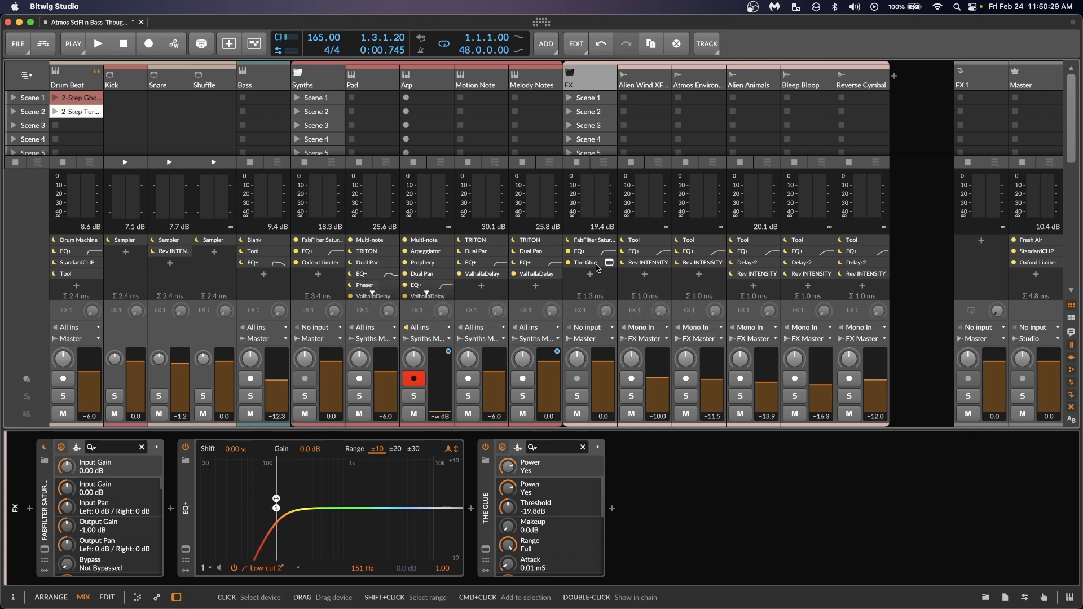
# Return to the arrangement view and review the device chains of the Pad, Arp, Motion Note and Atmos Environment tracks
pyautogui.hotkey('alt', '1')
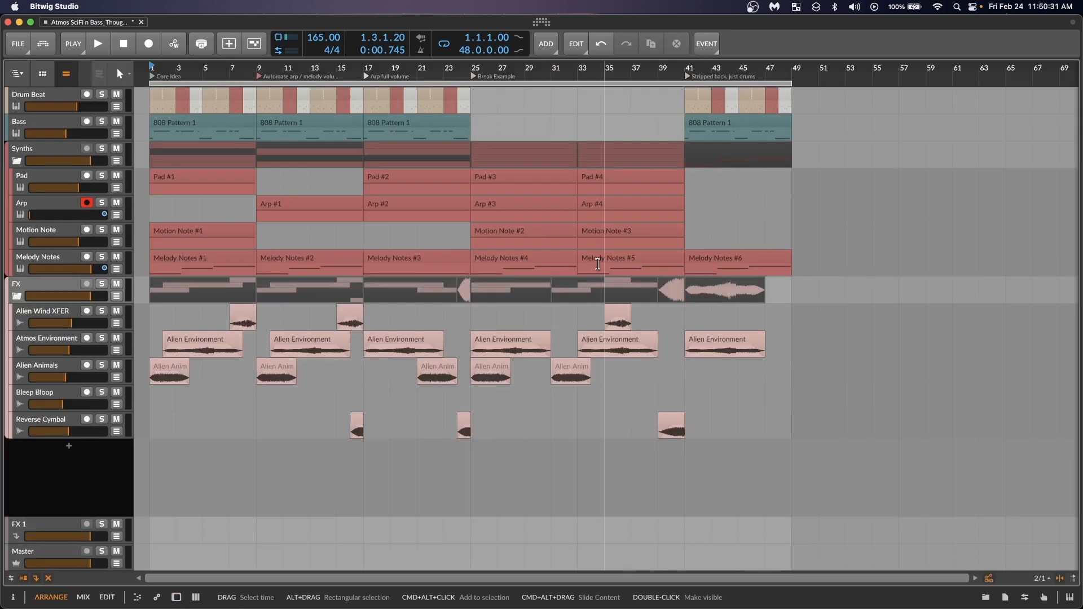
pyautogui.click(51, 179)
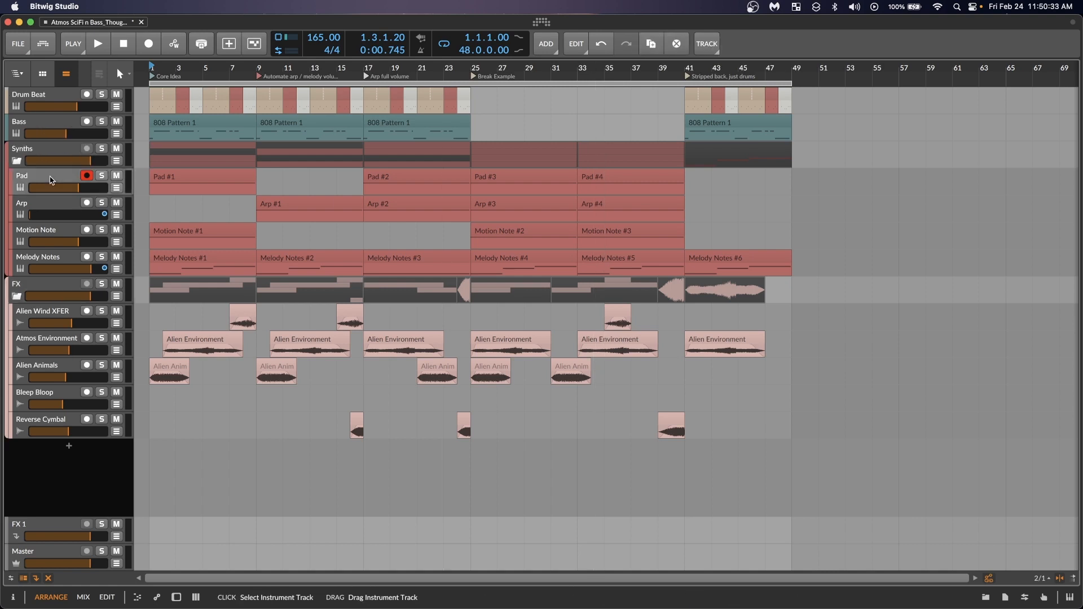
pyautogui.doubleClick(50, 180)
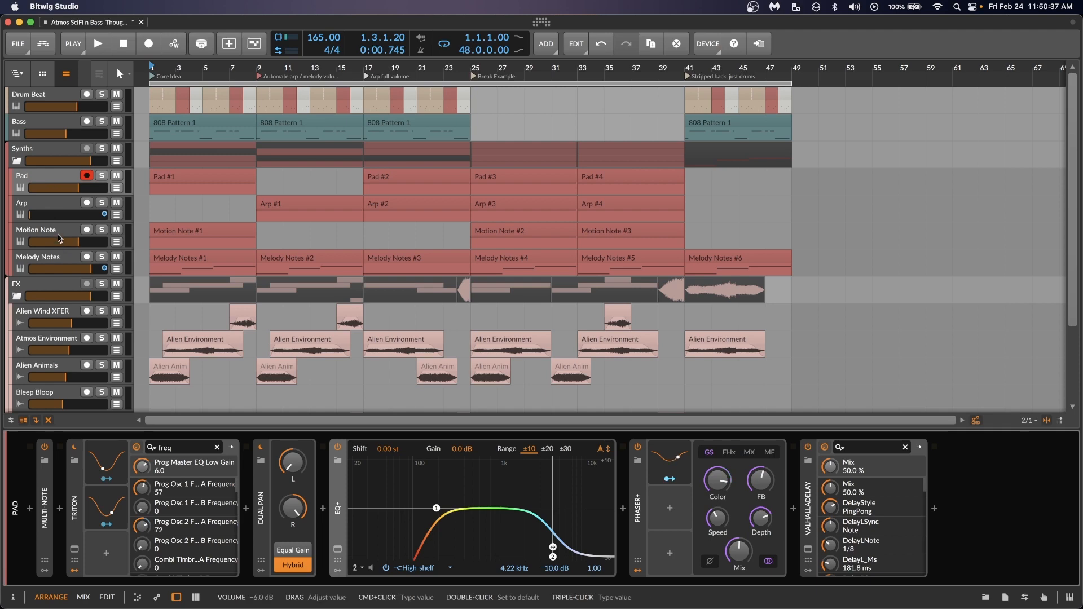
pyautogui.click(47, 206)
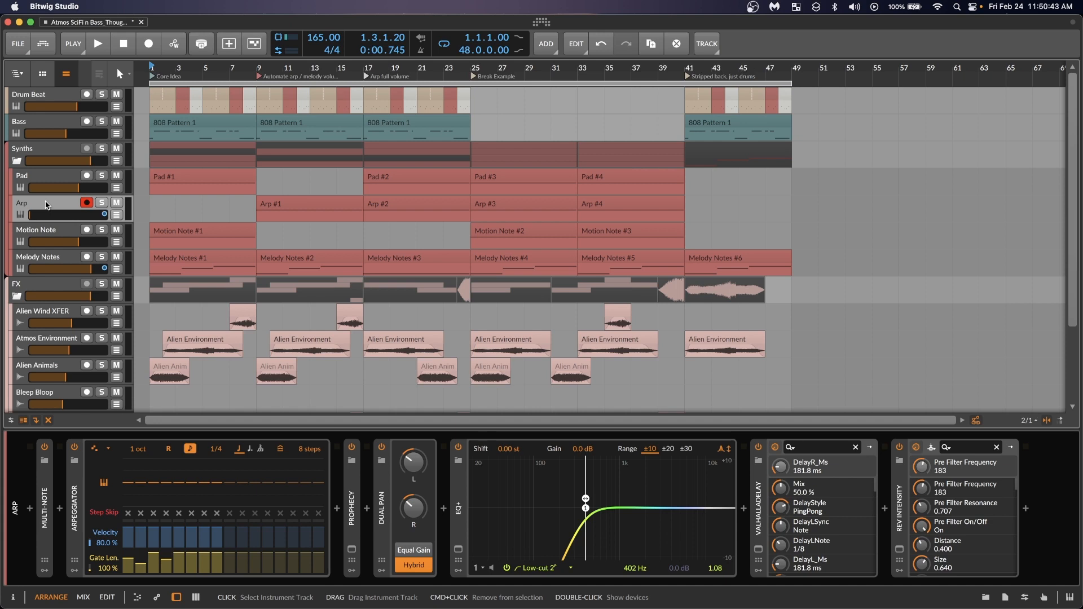
pyautogui.click(45, 231)
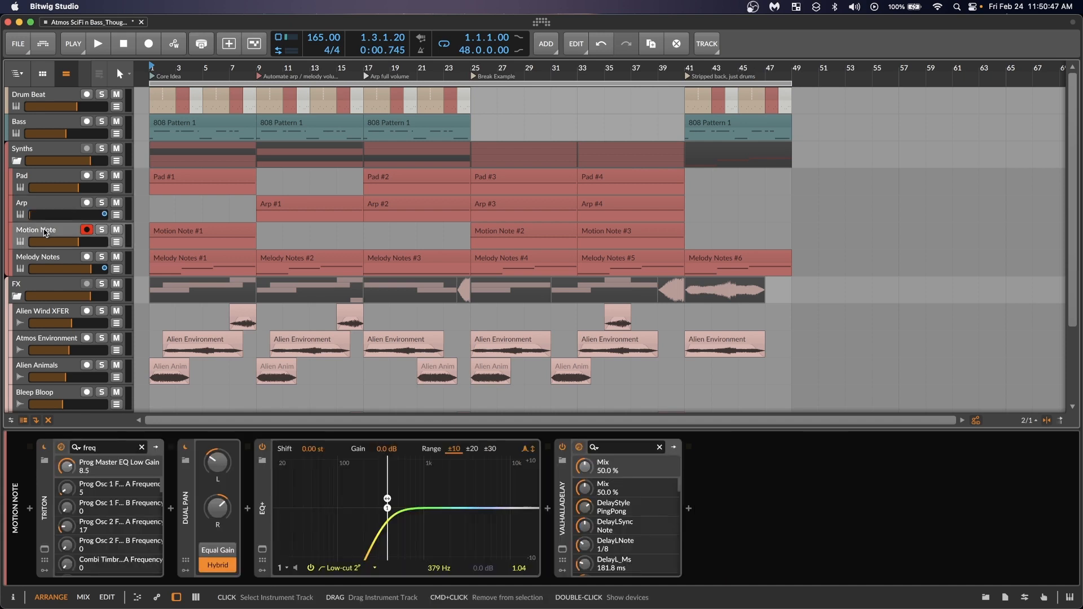
pyautogui.click(47, 179)
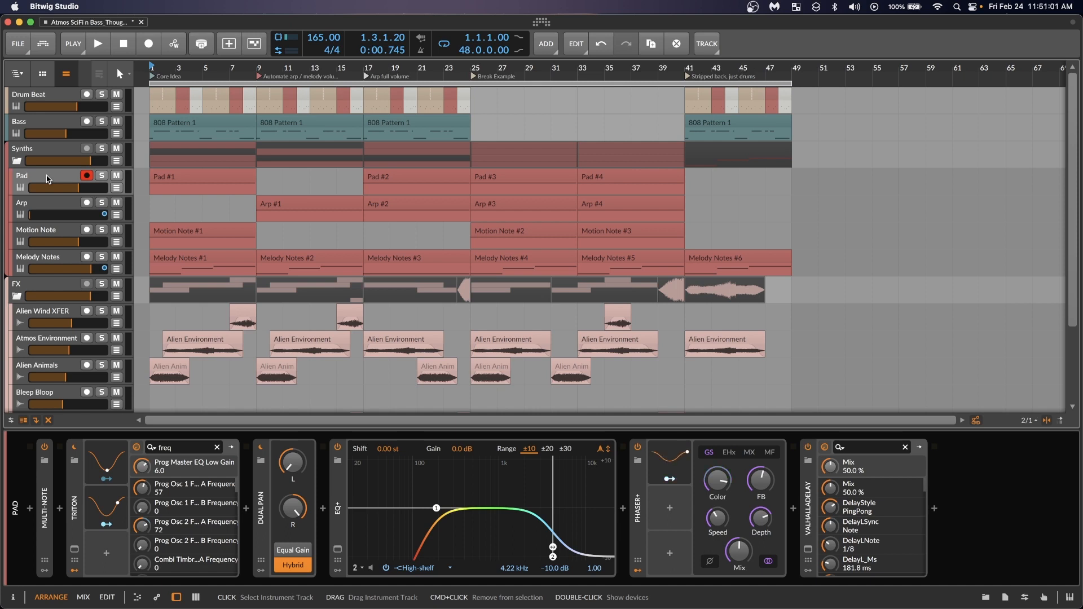
pyautogui.click(64, 343)
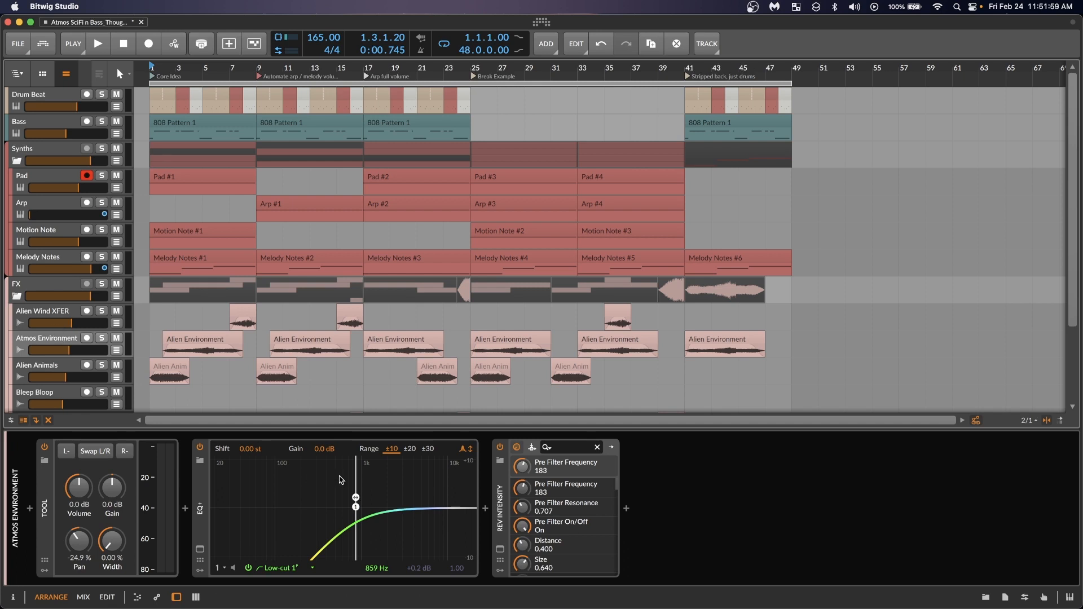
# Collapse the device chain area to show all tracks, and play the full arrangement from bar 1
pyautogui.moveTo(326, 431); pyautogui.dragTo(310, 552)
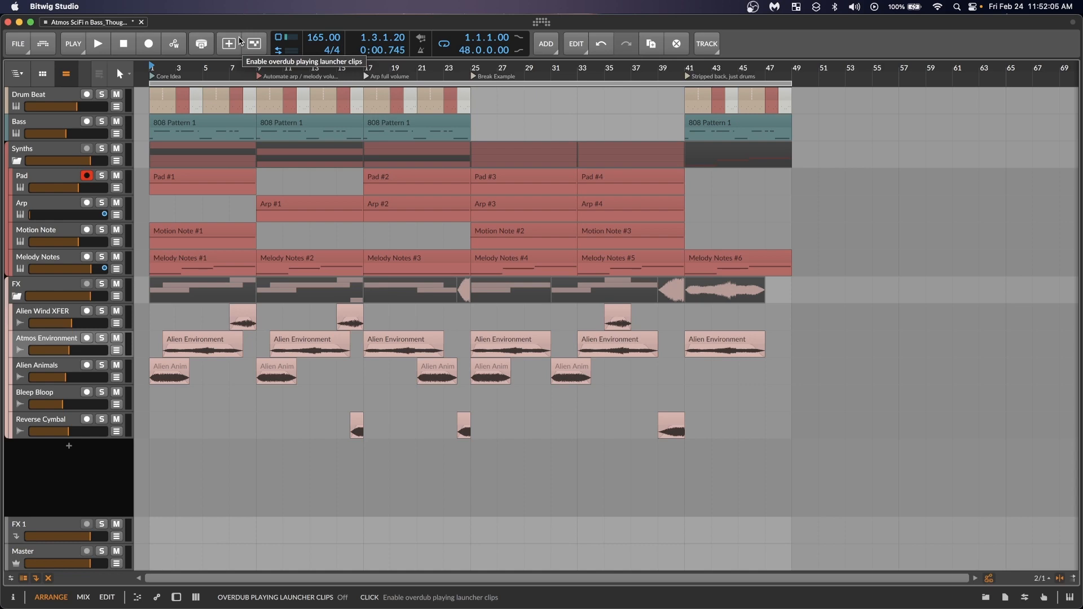
pyautogui.press('space')
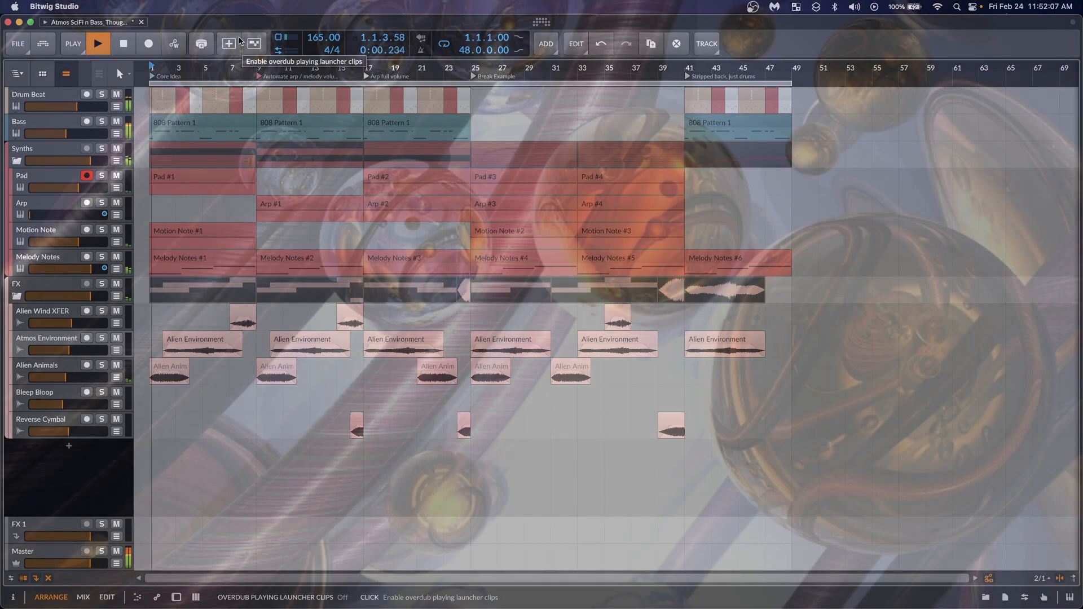